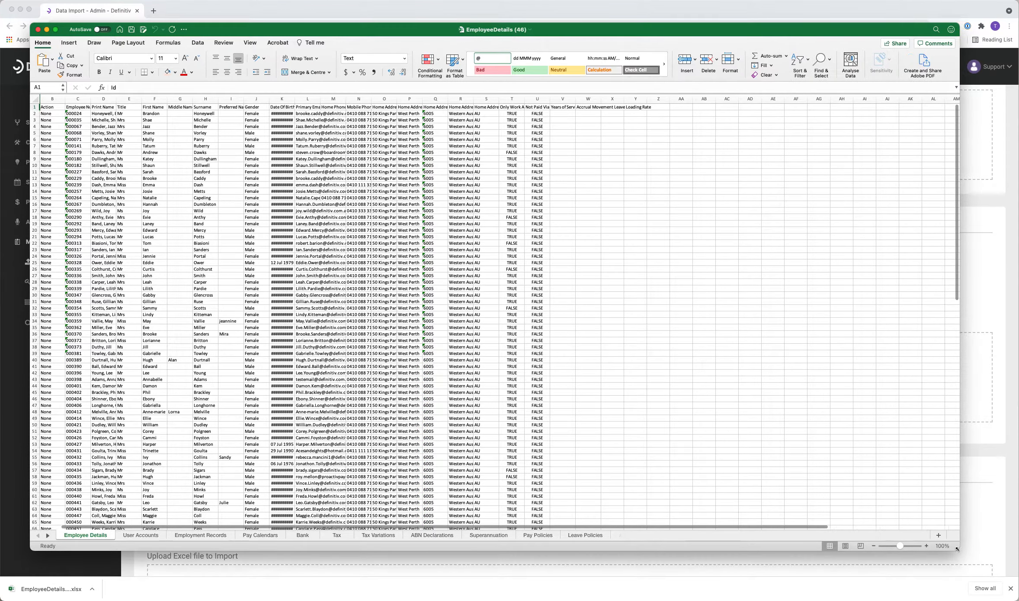
Step: Delete the sheets from Employee Details through ABN Declarations as one group
click(48, 536)
click(36, 535)
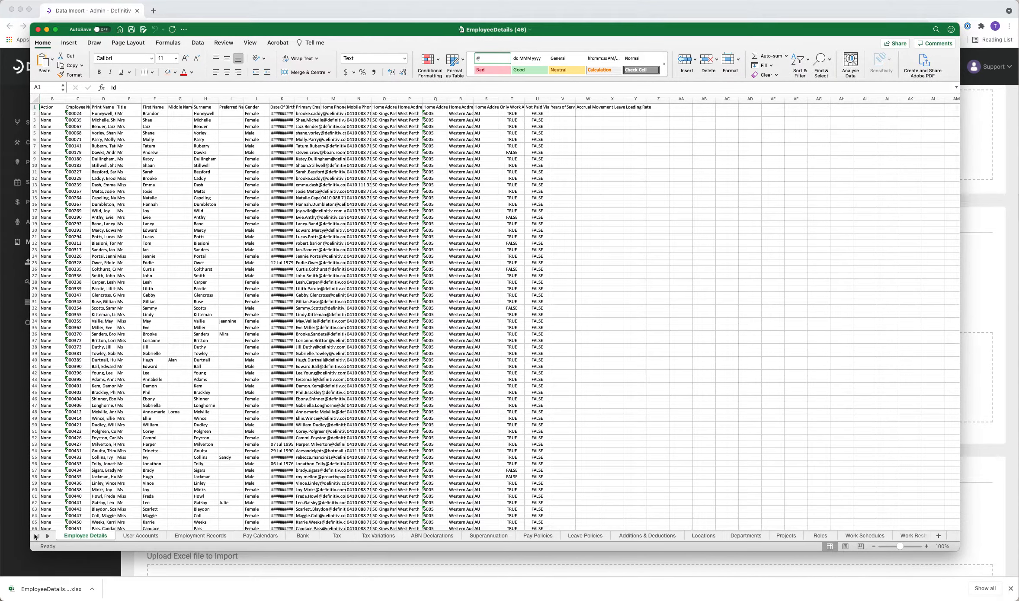
shift+click(447, 535)
right_click(448, 535)
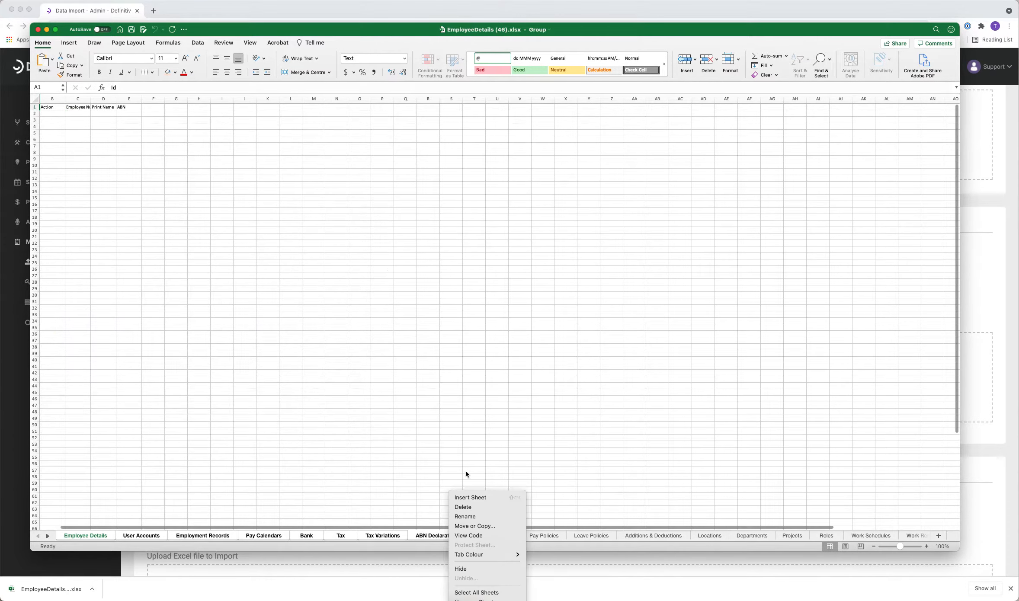
click(473, 507)
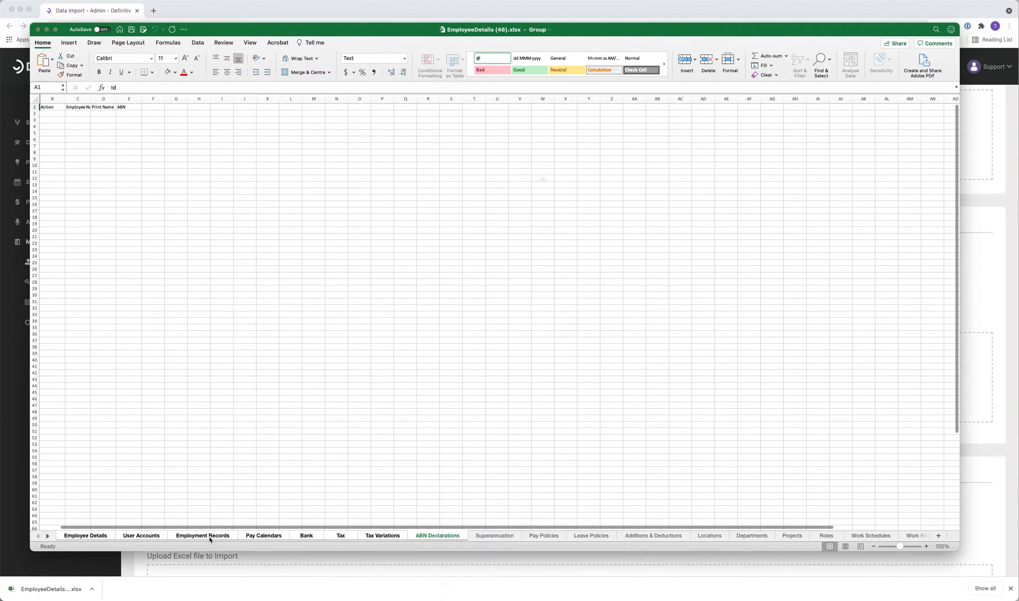
click(552, 212)
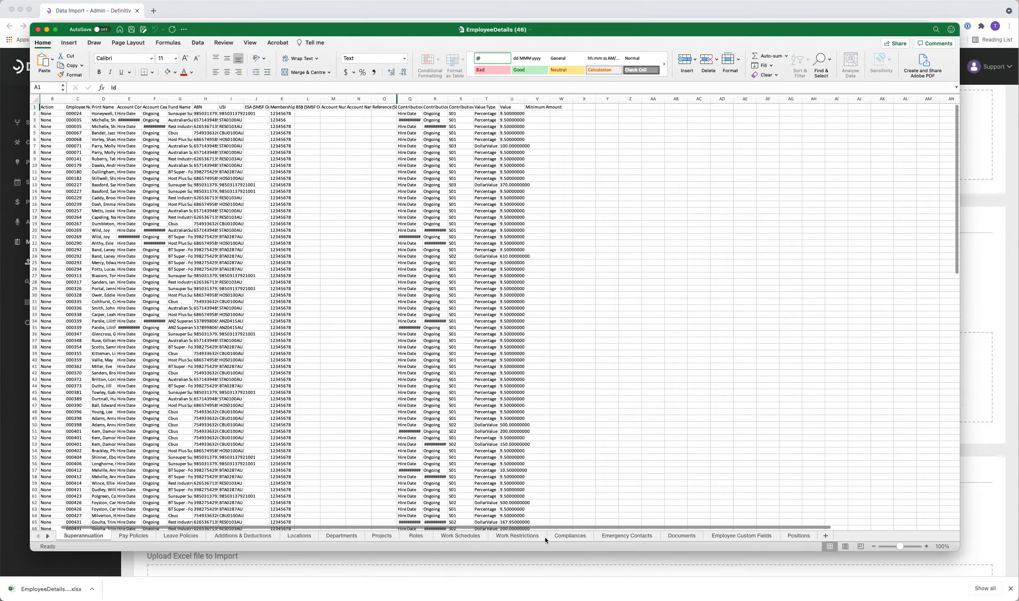
Step: Delete the sheets from Pay Policies through Positions, keeping only Superannuation, and save the workbook
click(144, 536)
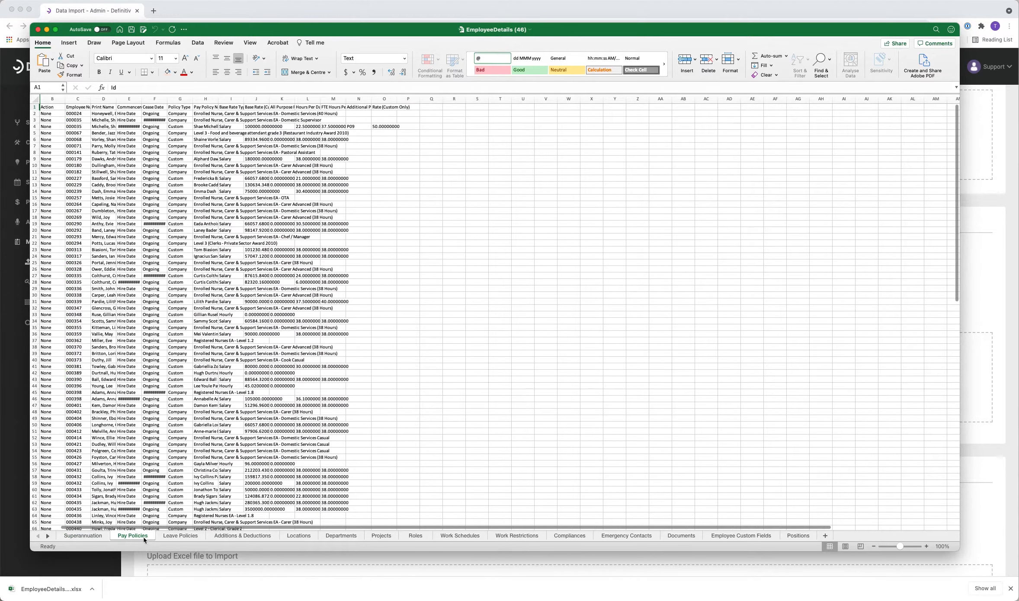
click(803, 537)
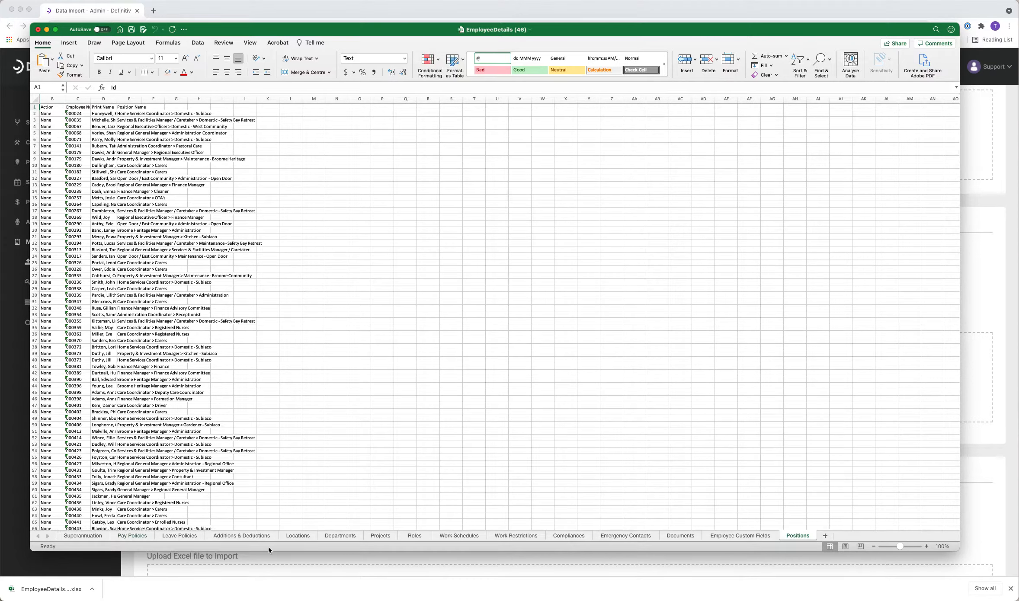
shift+click(138, 536)
right_click(139, 536)
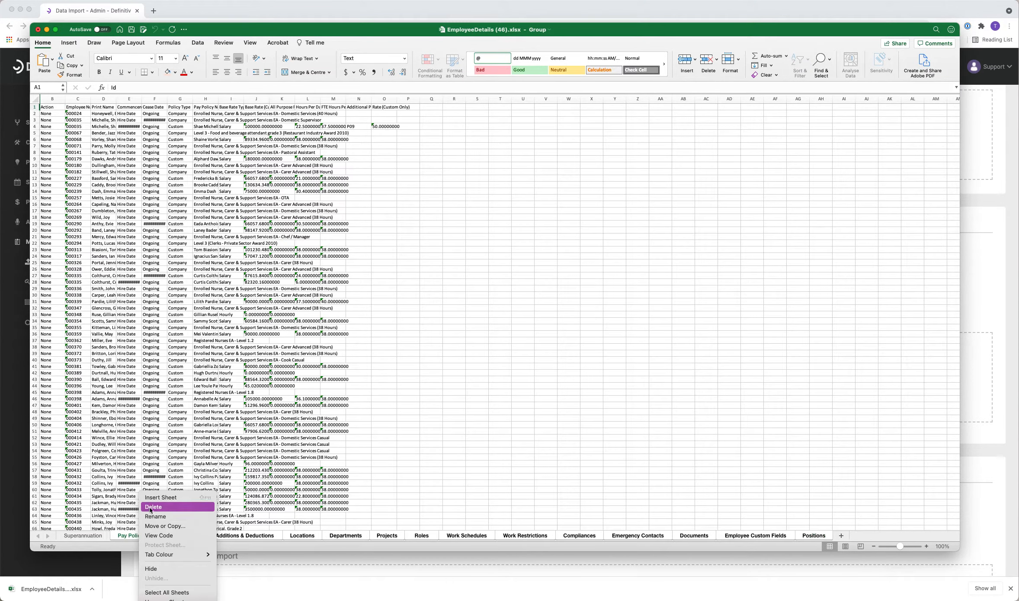
click(154, 509)
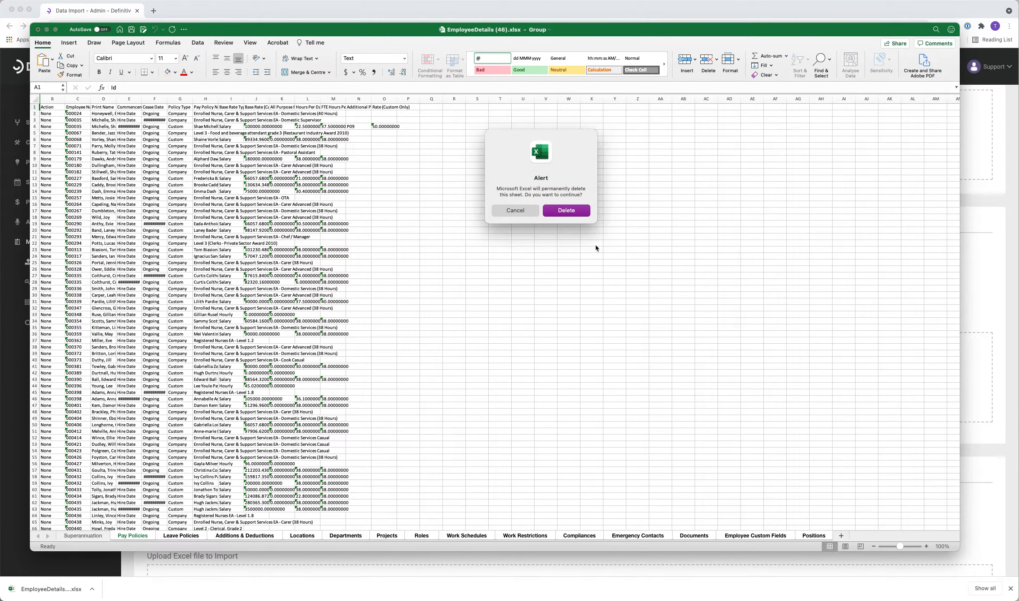
click(567, 211)
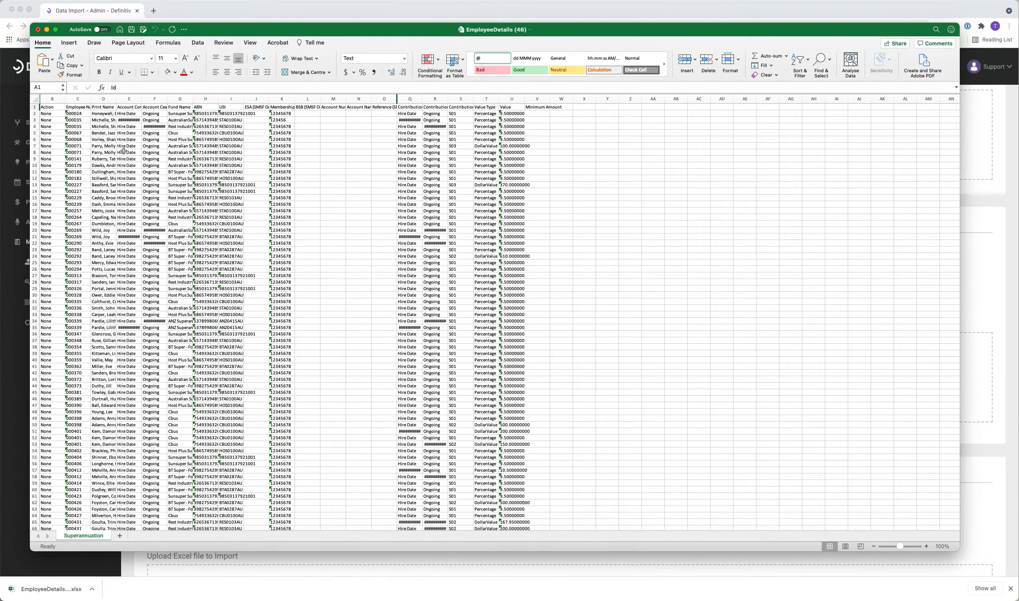
click(131, 29)
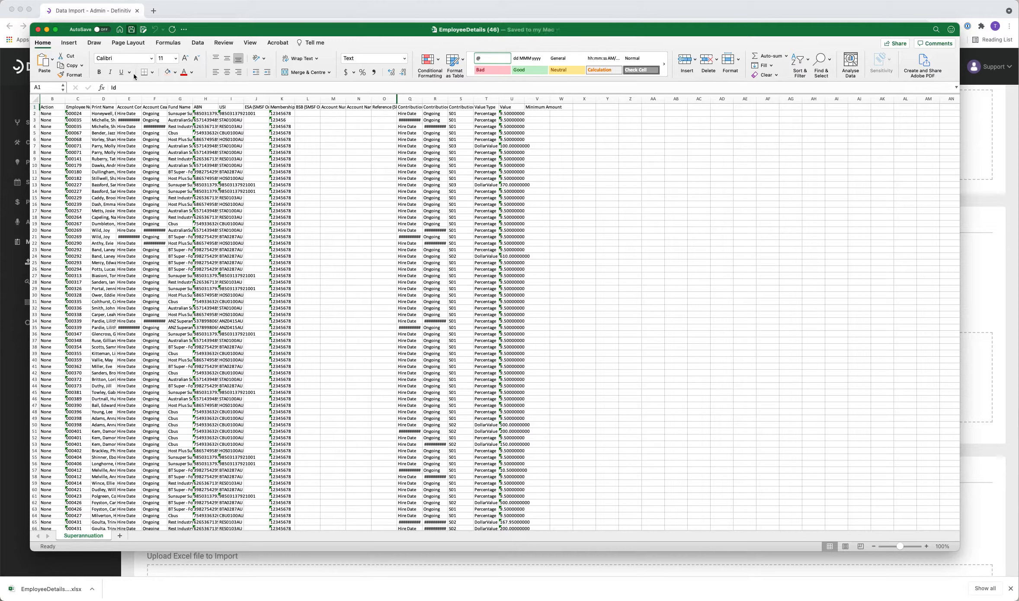
Step: Autofit all column widths on the Superannuation sheet and left-align all of its cells
click(32, 100)
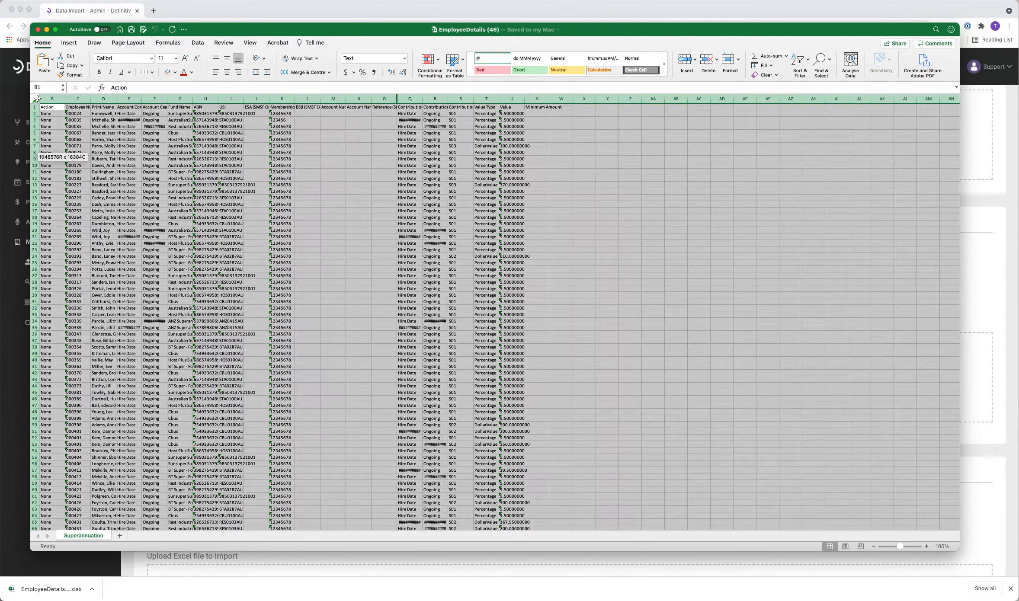
double_click(65, 98)
click(225, 217)
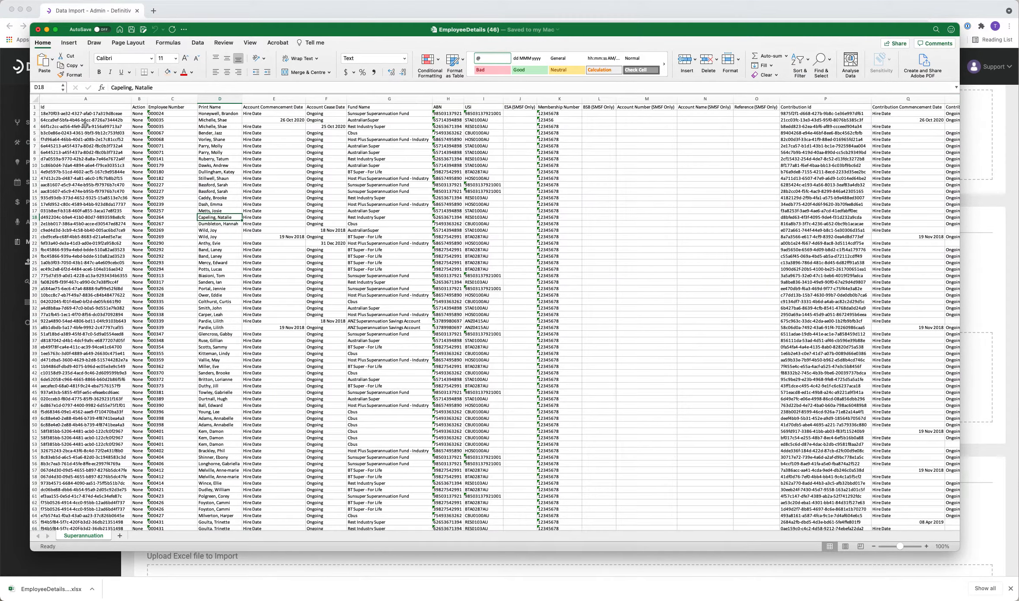
scroll(36, 99, right, 1)
click(36, 100)
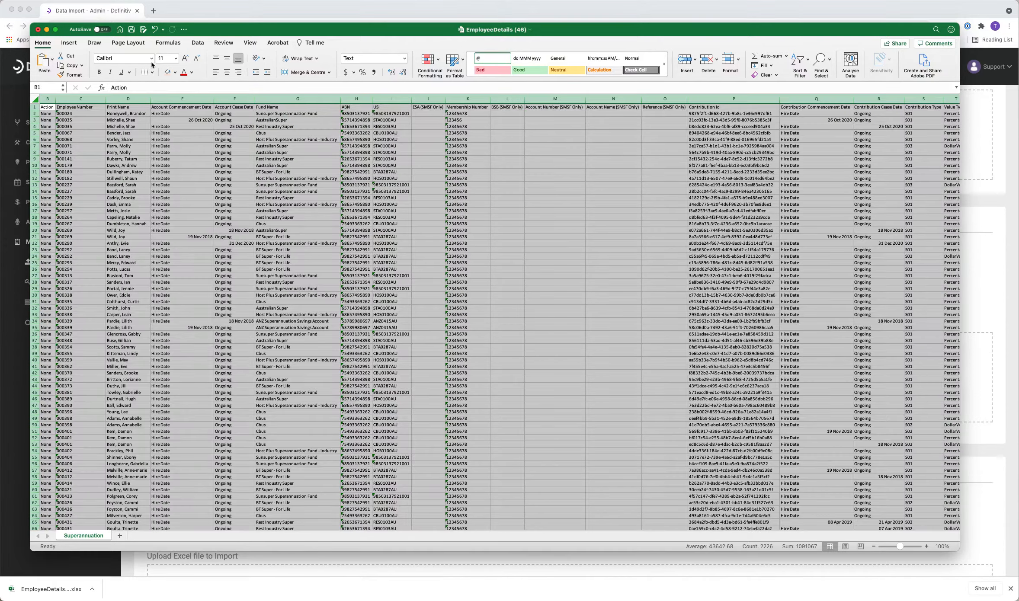
click(217, 72)
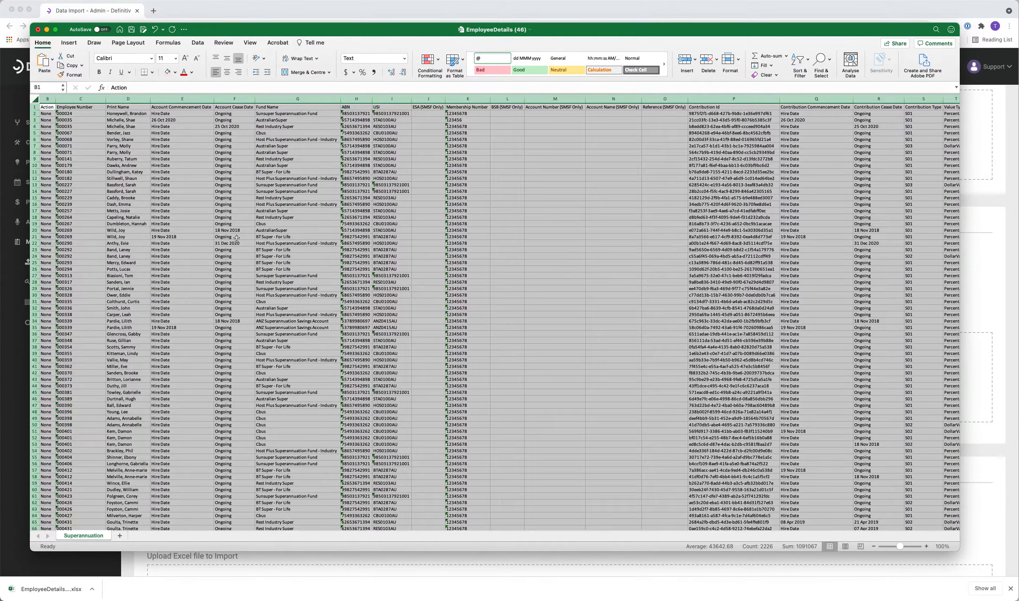
click(237, 237)
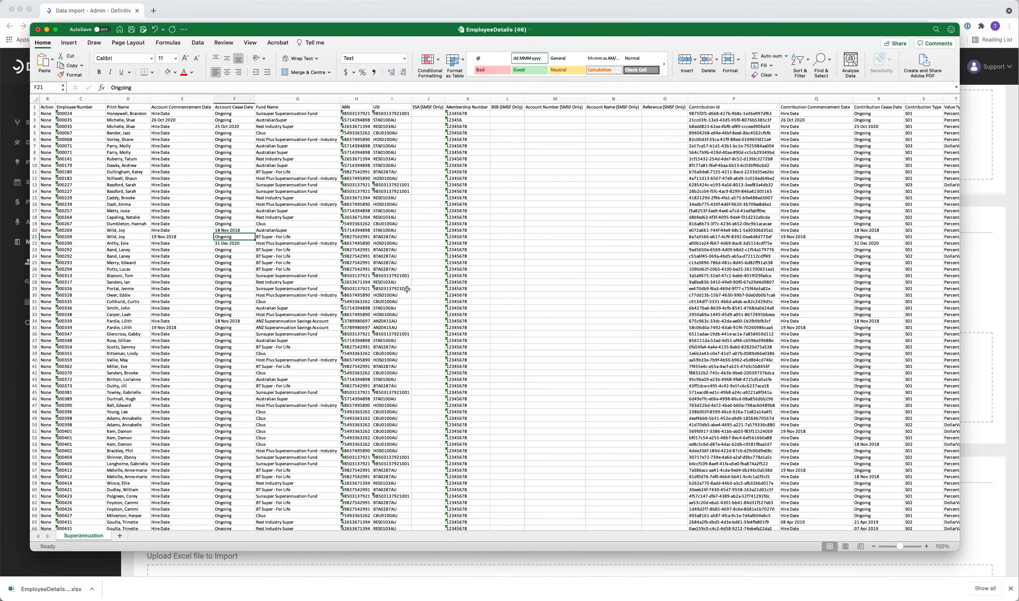
Step: Examine the superannuation account and contribution columns, comparing the Id column with the Contribution Id column
scroll(407, 289, left, 3)
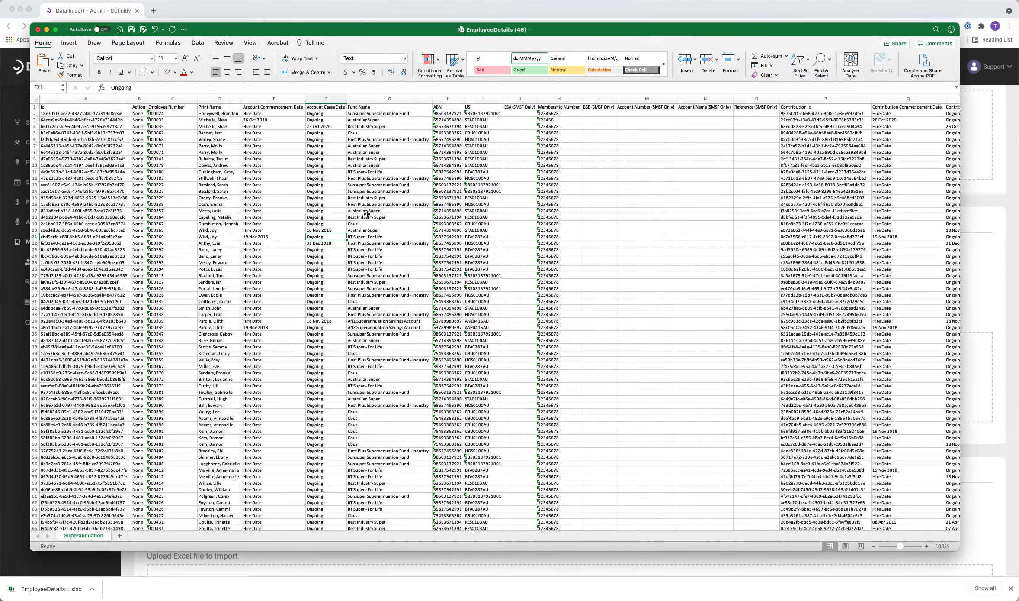
scroll(666, 238, right, 5)
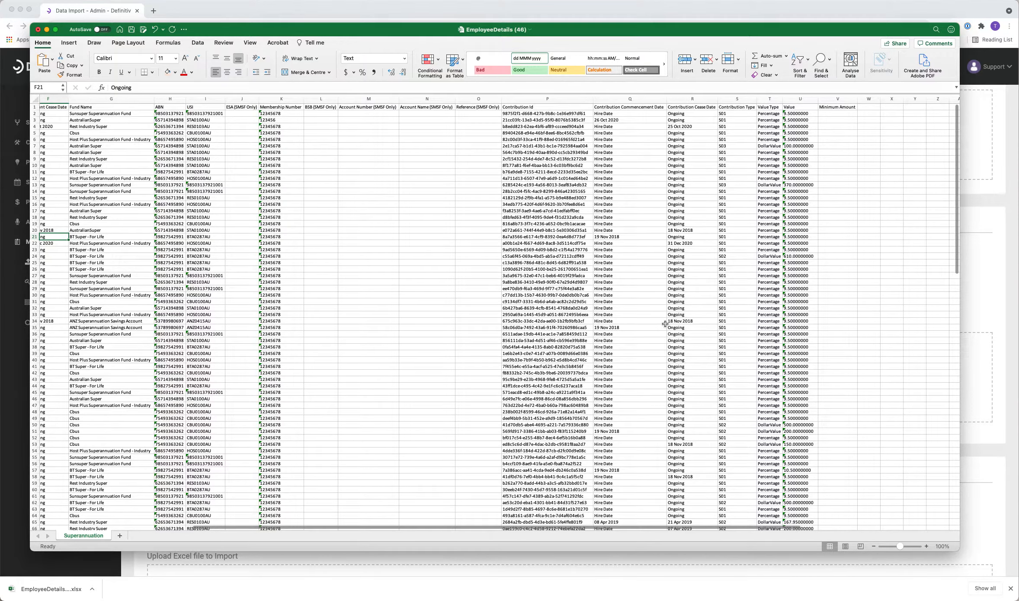
scroll(355, 352, left, 1)
scroll(355, 351, left, 5)
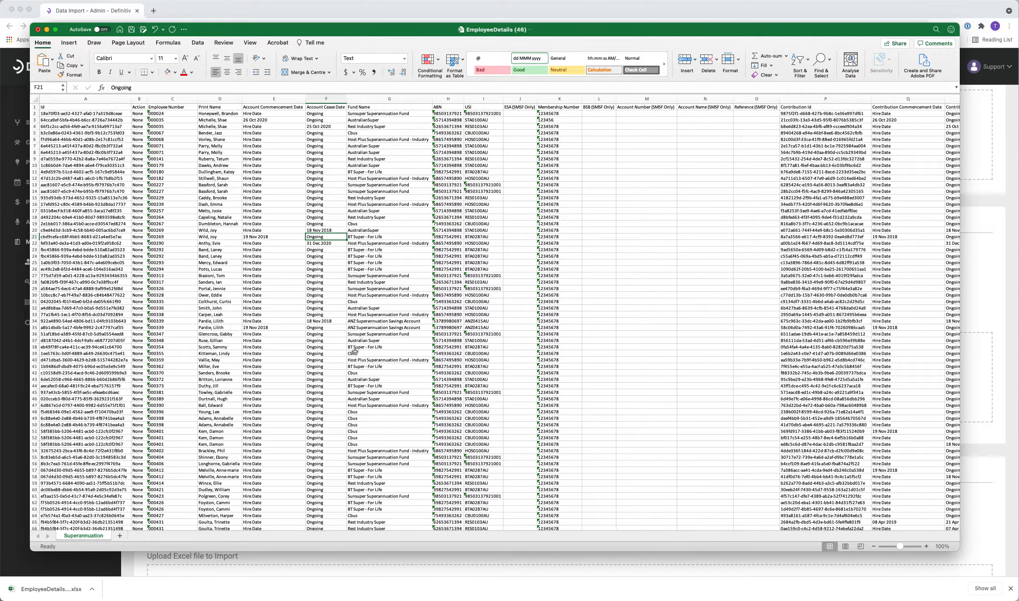
click(65, 127)
drag(65, 166, 65, 167)
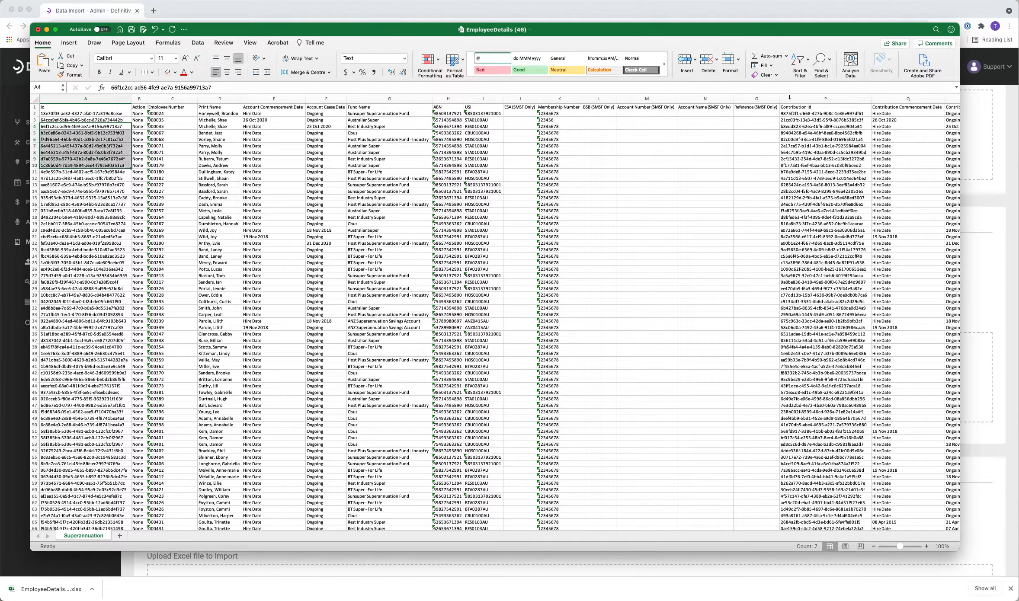
click(822, 151)
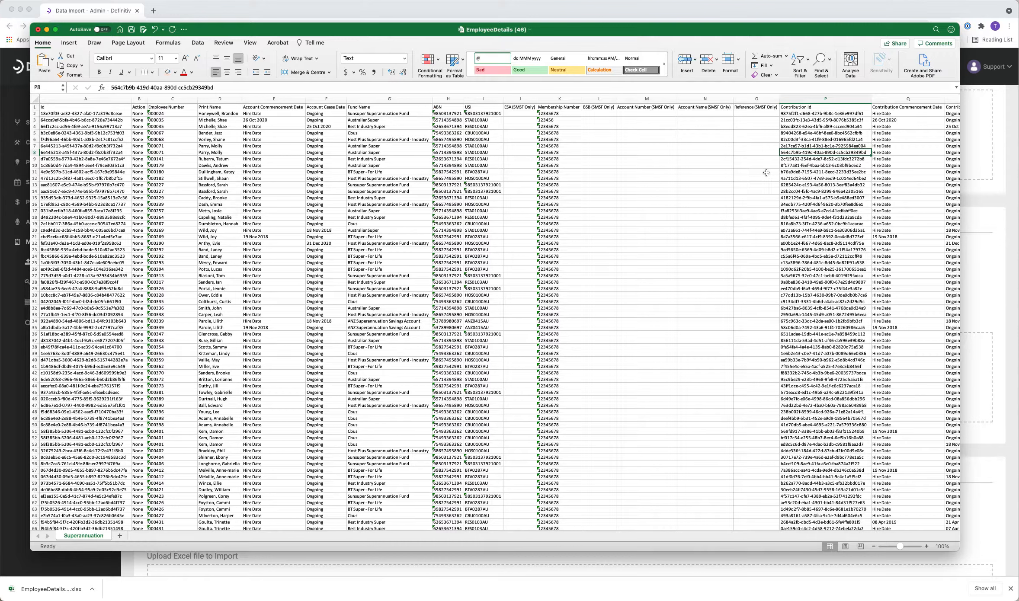
click(123, 171)
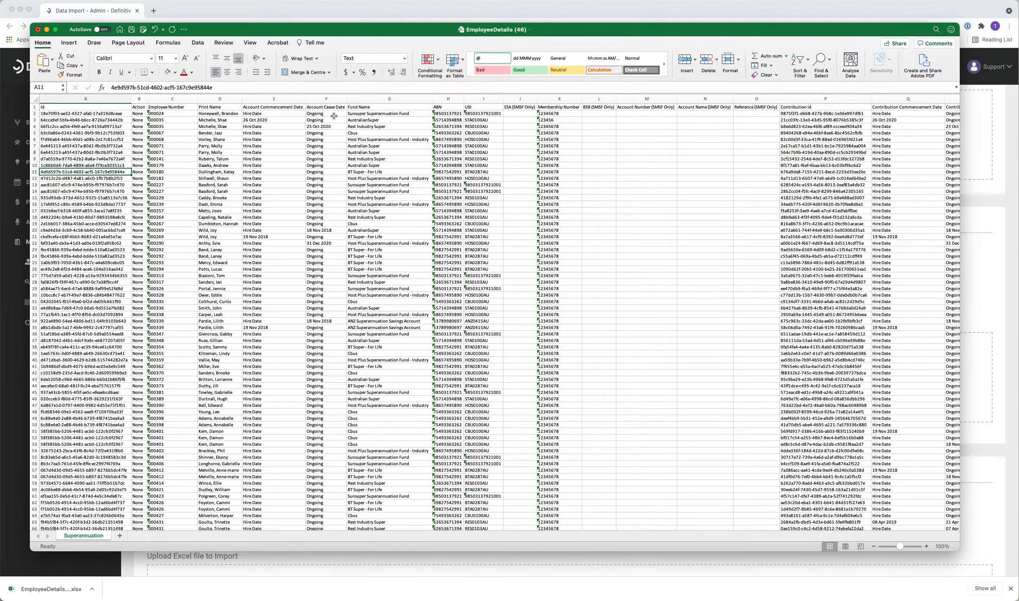
click(811, 190)
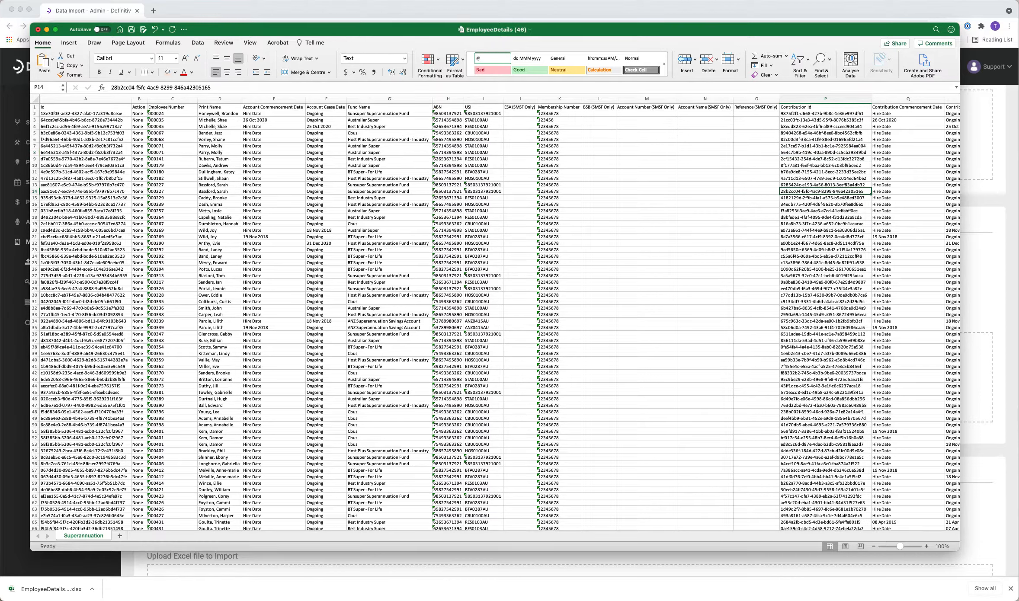
Step: Sort the whole Superannuation sheet by Contribution Cease Date, values A to Z, with headers
click(36, 99)
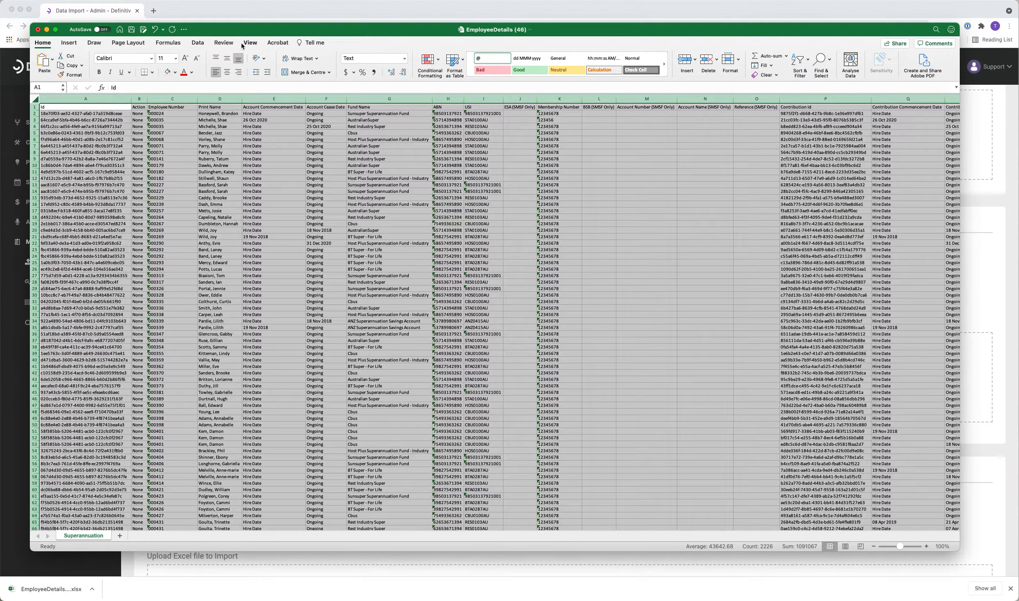
click(197, 42)
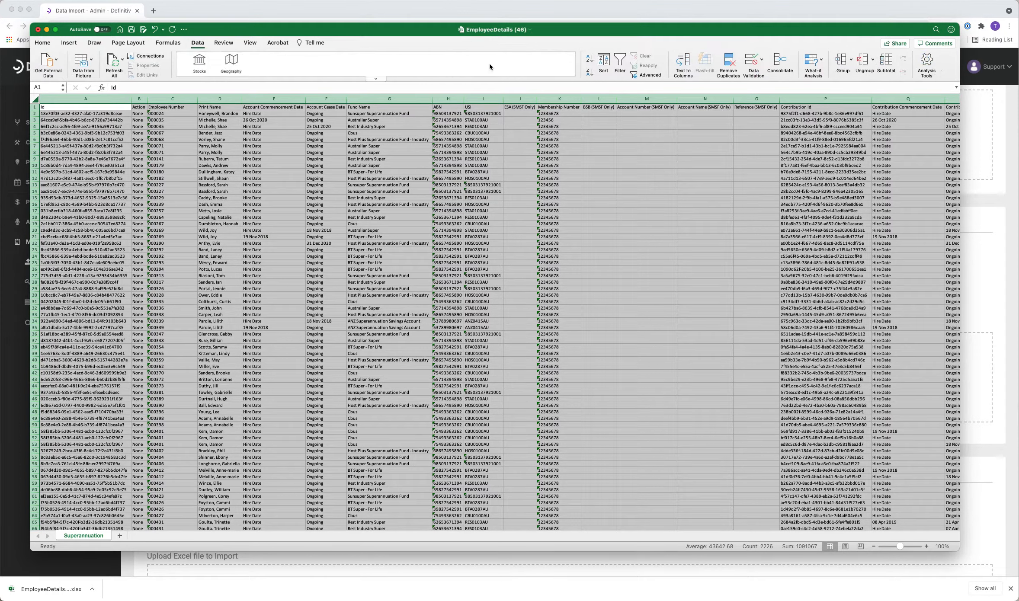
click(603, 63)
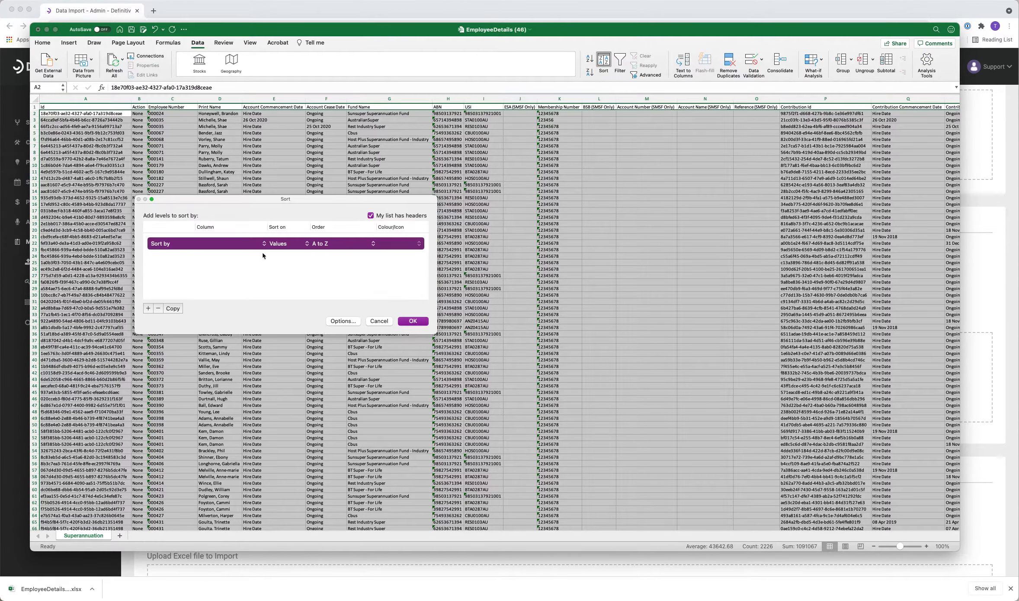
click(238, 245)
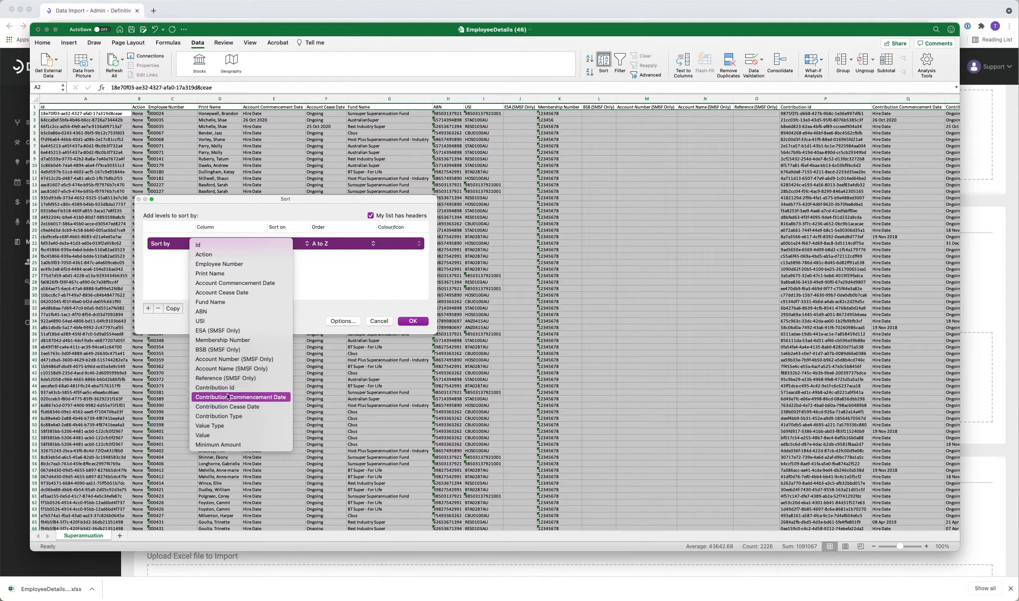
click(228, 407)
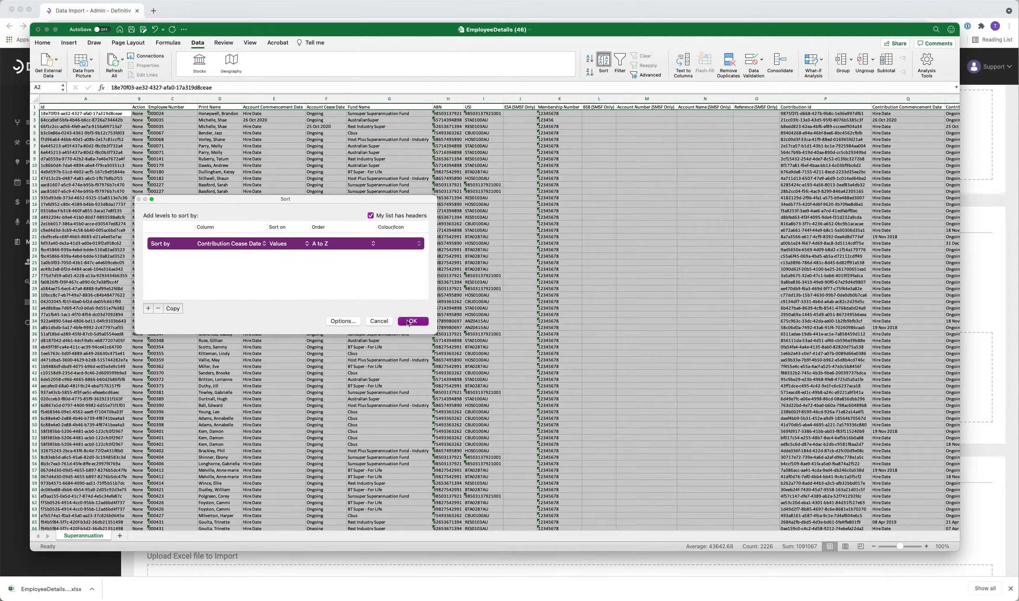
click(412, 321)
Step: Fill rows 2 to 11, the ones with a dated Contribution Cease Date, with the light orange colour
scroll(573, 299, right, 10)
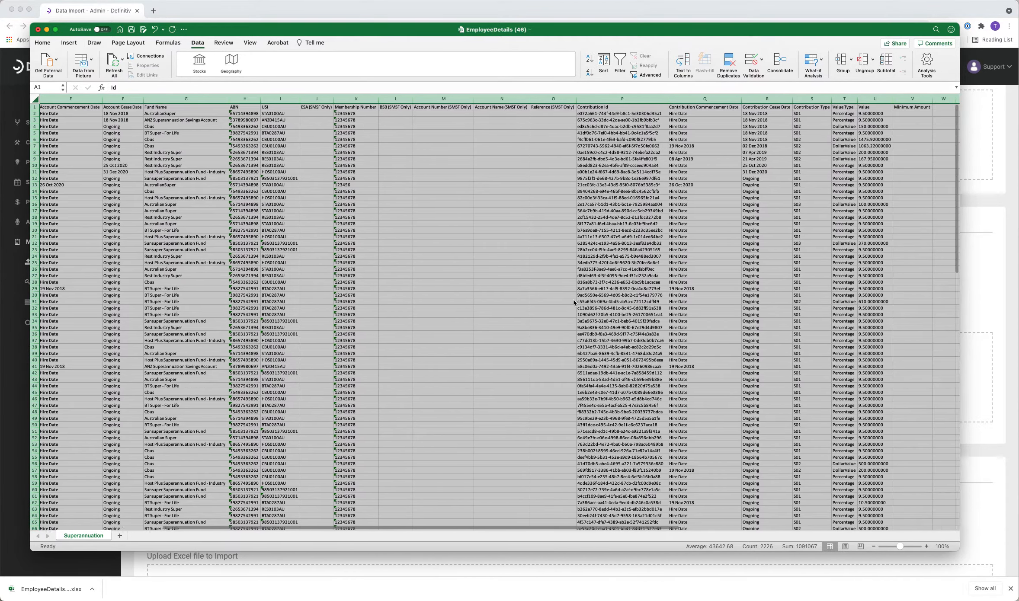
click(36, 113)
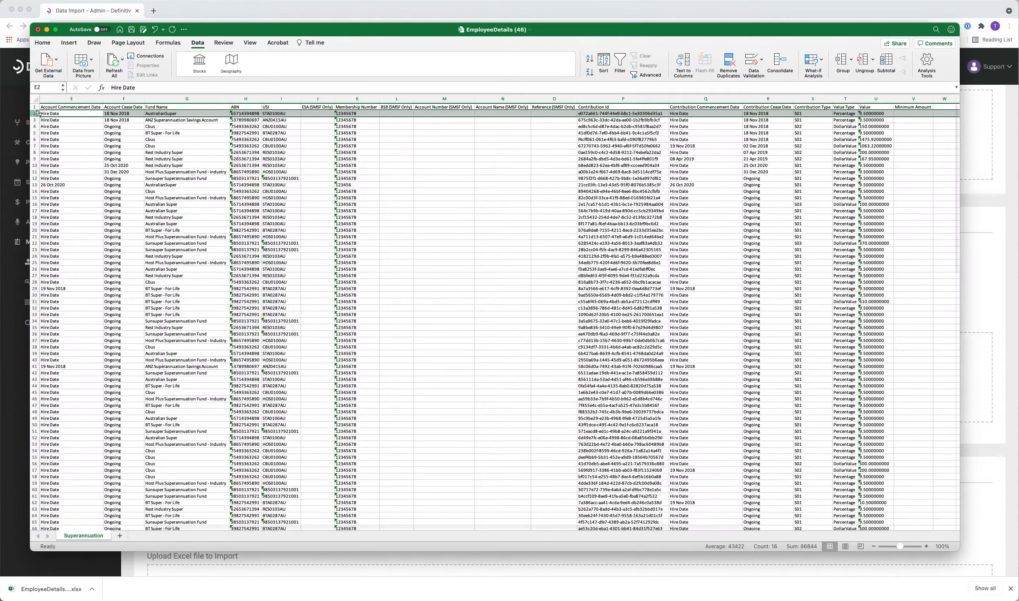
drag(36, 113, 271, 172)
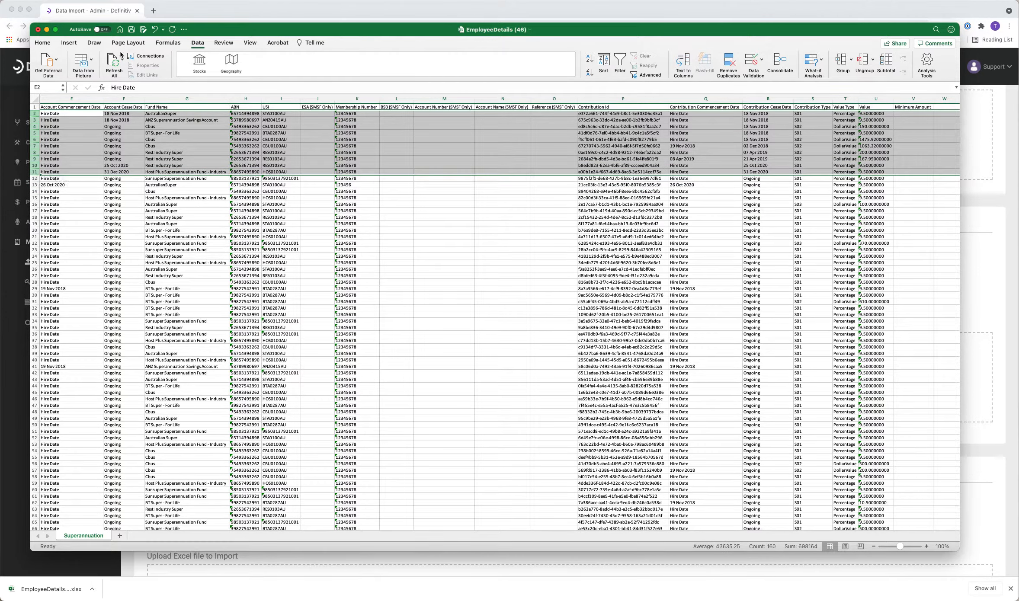
click(49, 44)
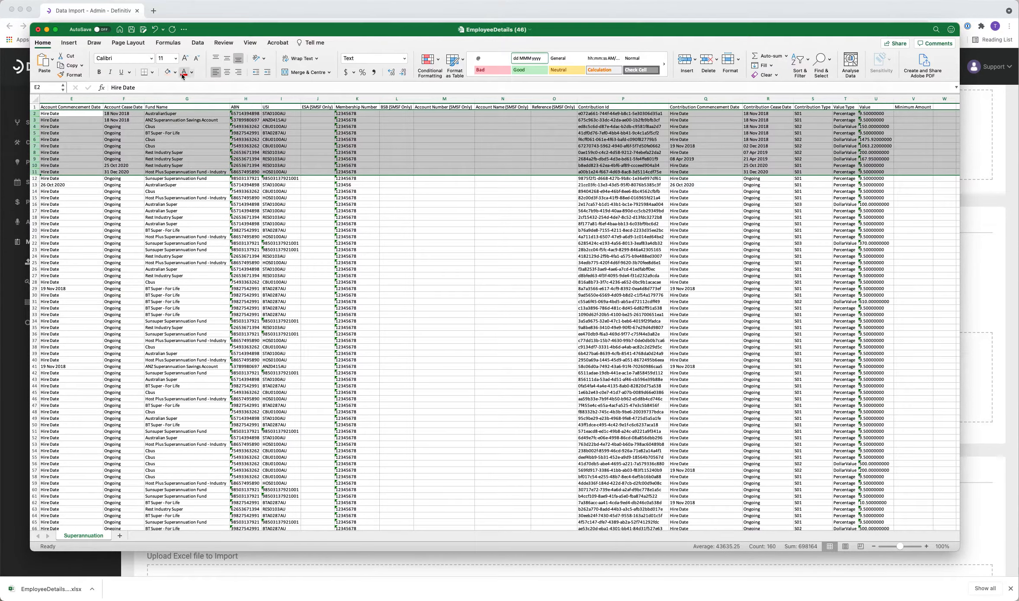
click(167, 72)
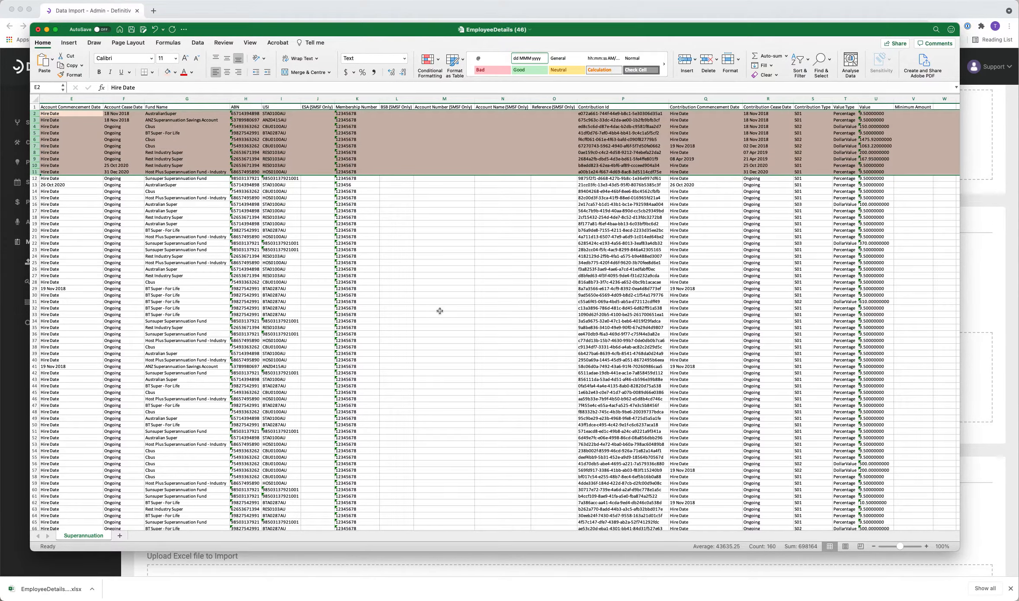
Step: Re-sort the whole Superannuation sheet by Contribution Cease Date, then by Contribution Type, both on values A to Z
scroll(440, 311, left, 5)
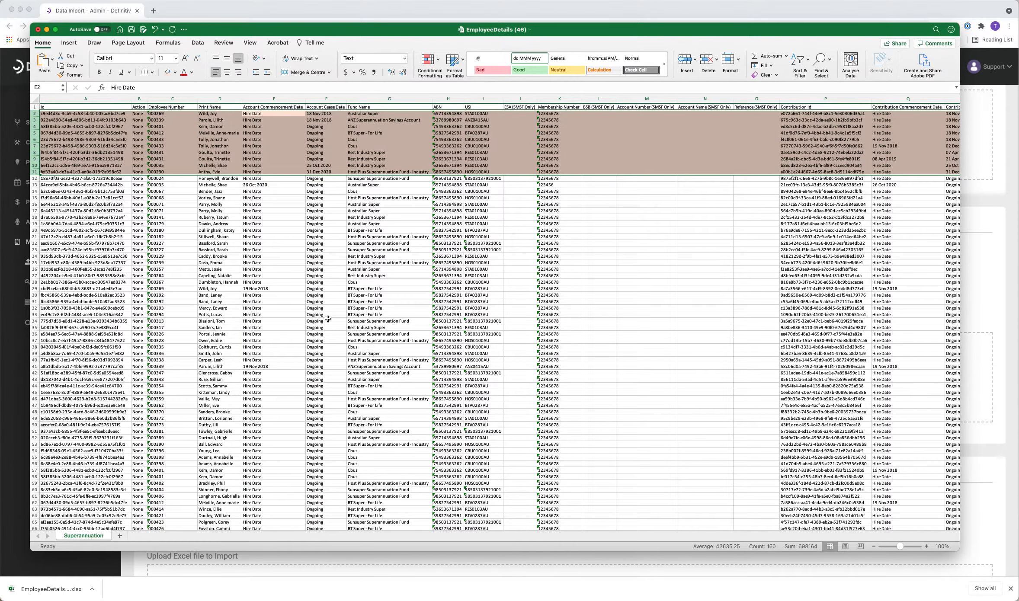
click(36, 99)
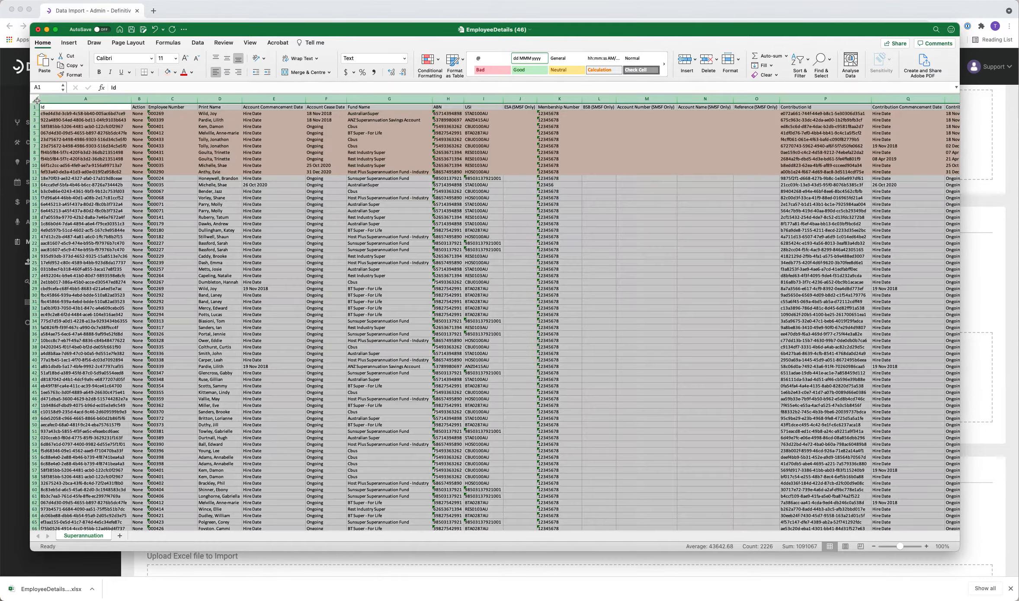
click(198, 43)
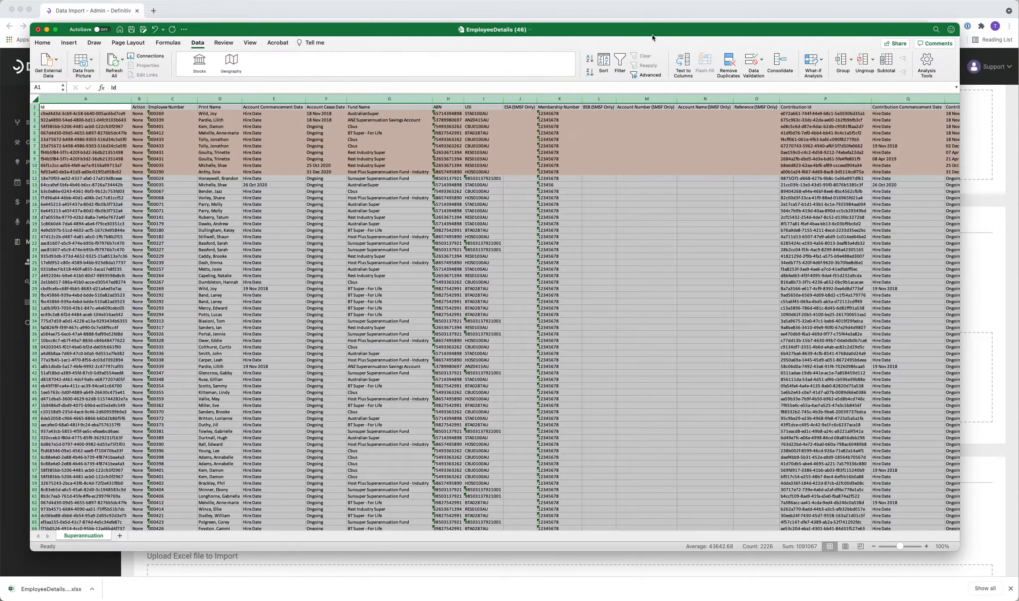
click(602, 63)
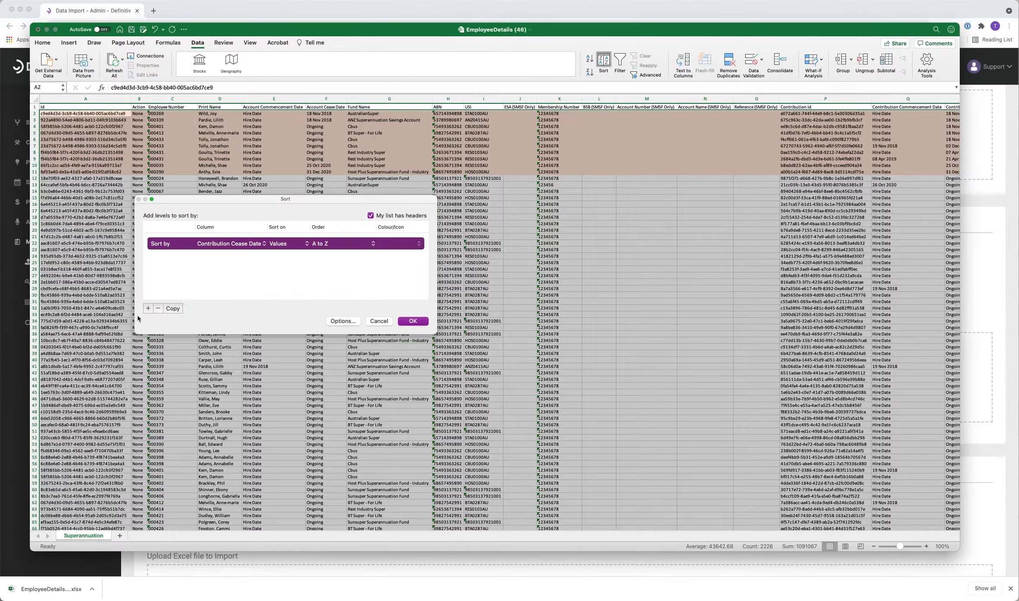
click(148, 308)
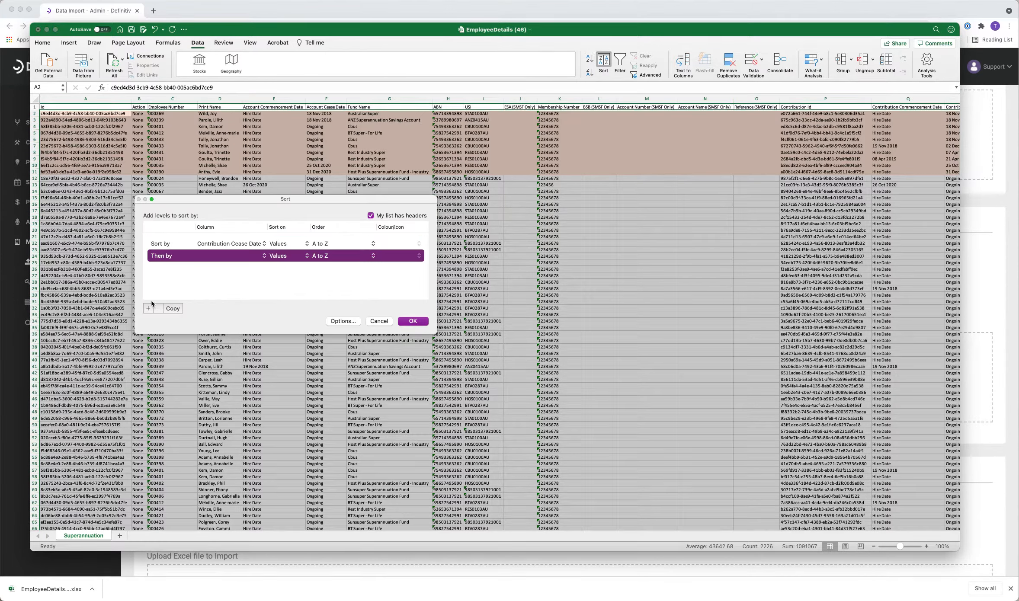
click(222, 258)
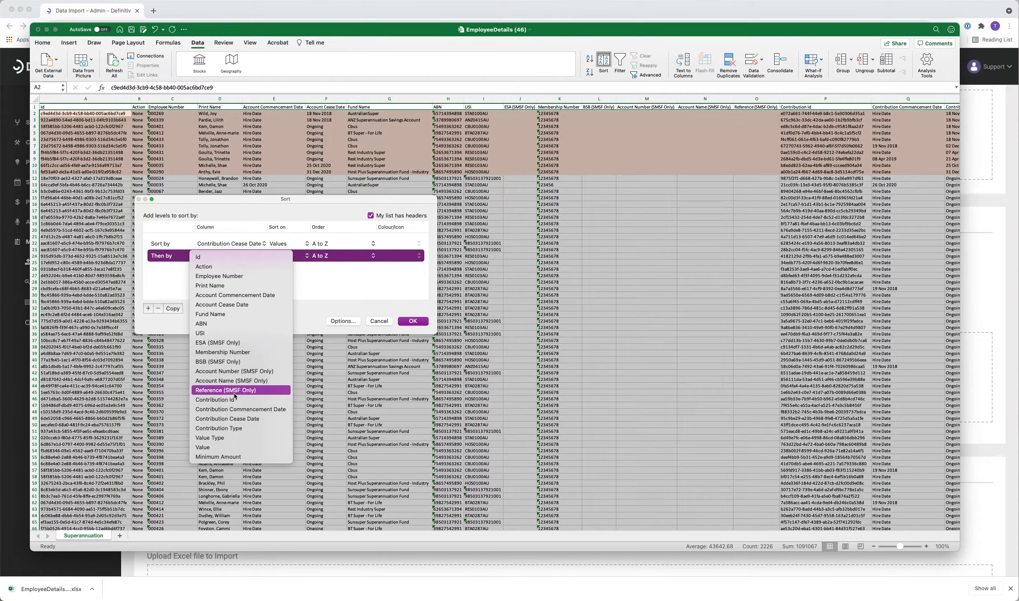
click(233, 428)
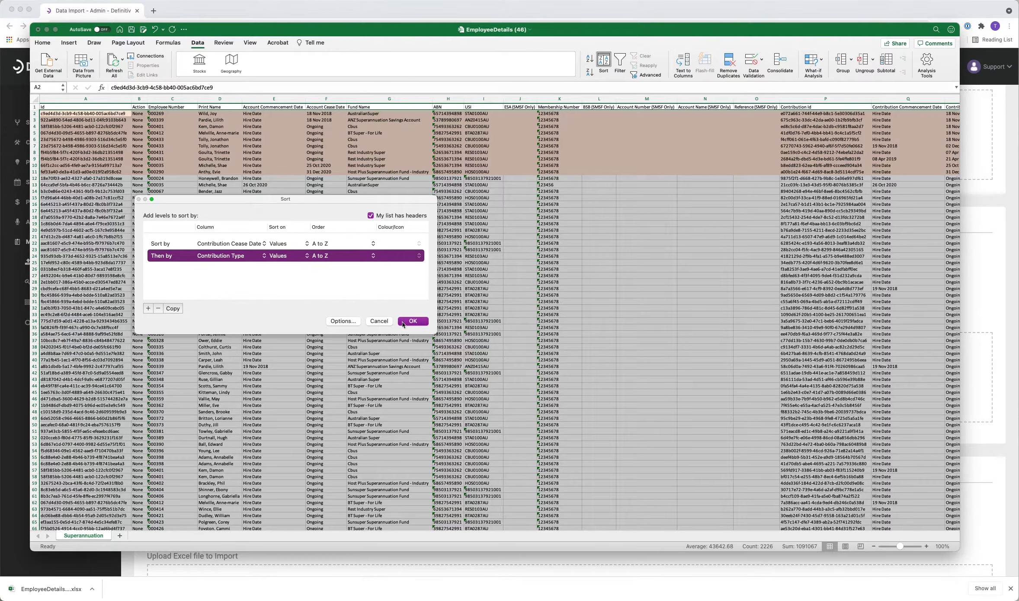
click(417, 322)
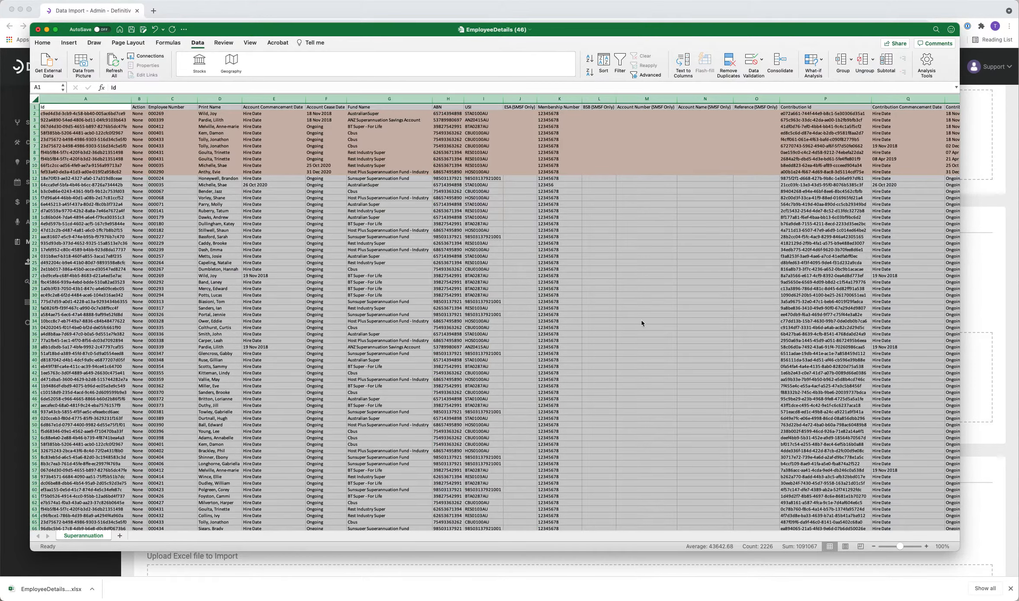
Step: Fill rows 119 to 143, the rows below the ongoing S01 contributions, with light blue
scroll(641, 320, right, 10)
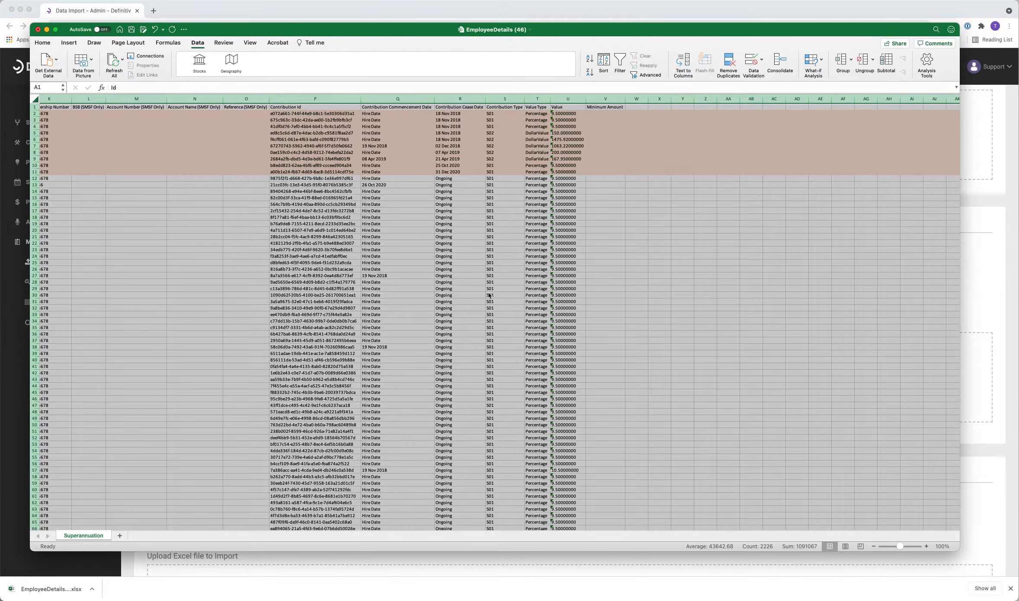
click(489, 295)
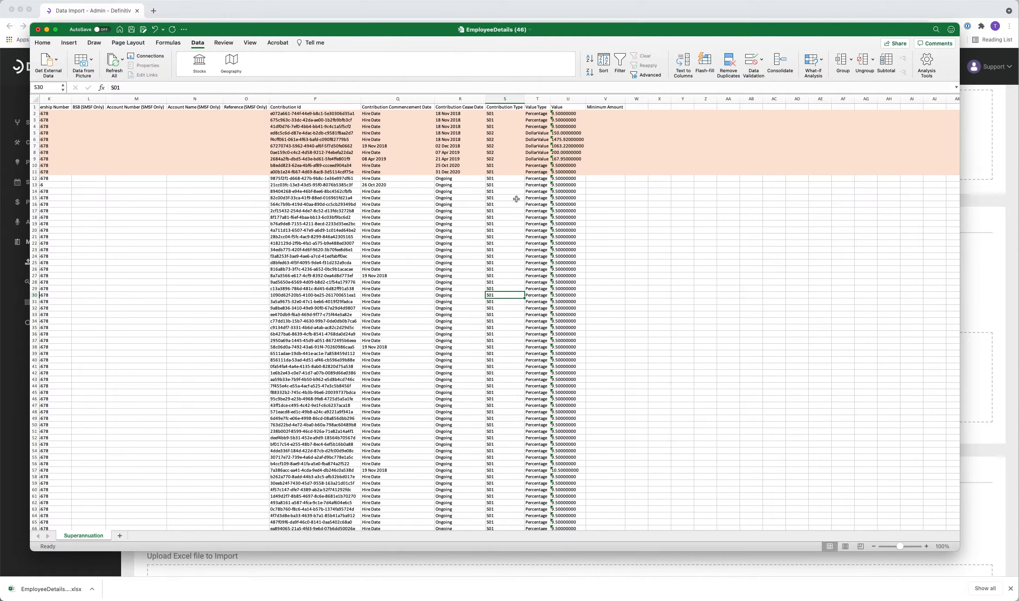
drag(511, 204, 510, 293)
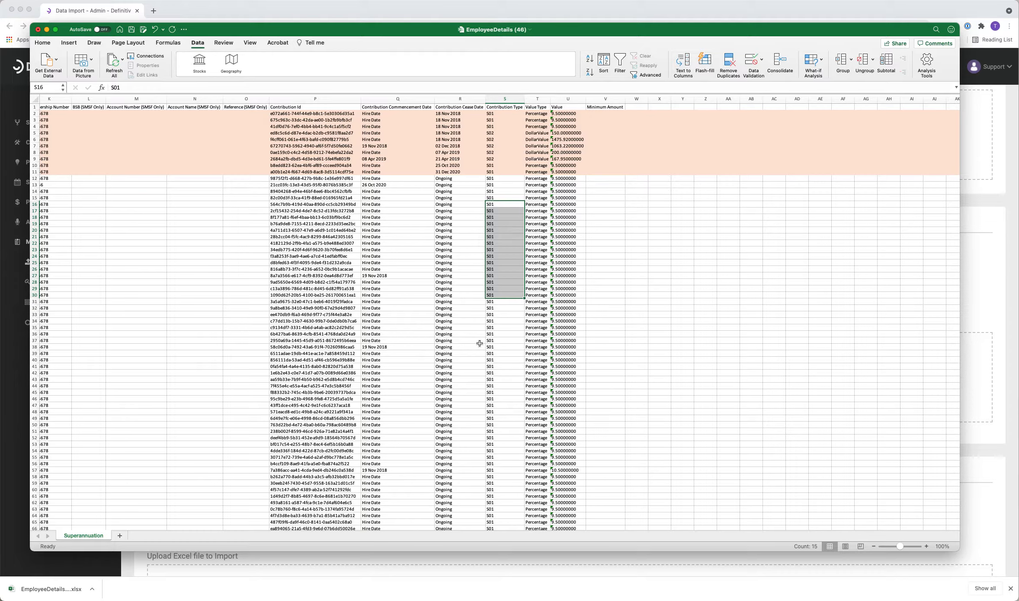
scroll(479, 343, down, 20)
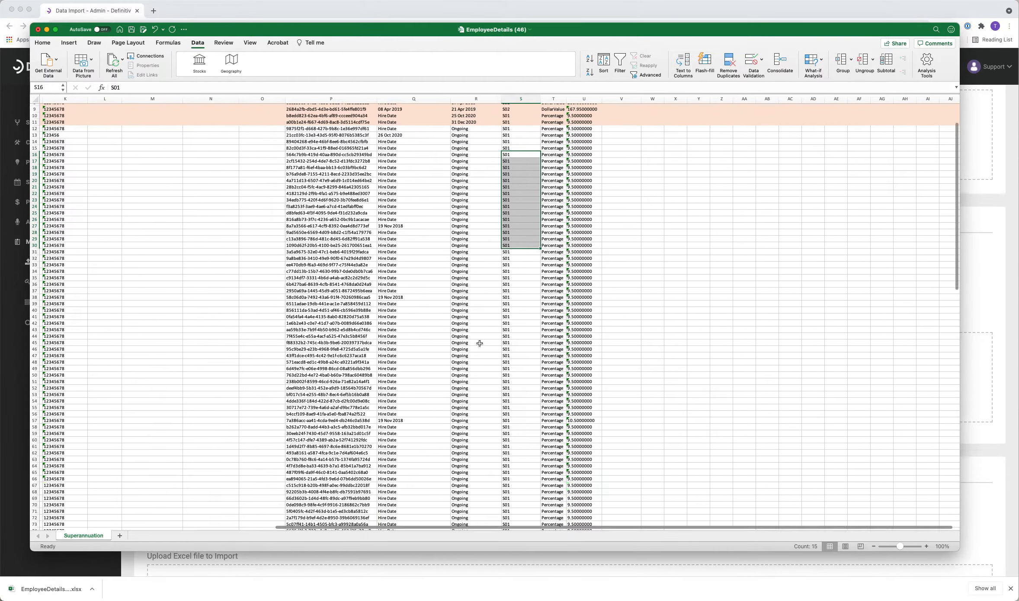
scroll(480, 343, down, 5)
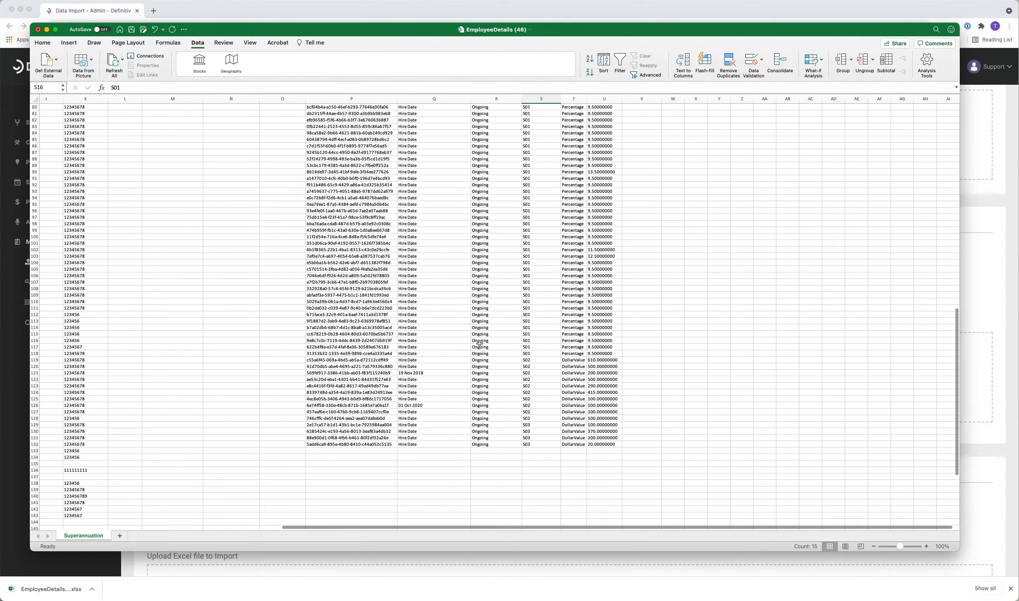
scroll(479, 343, left, 1)
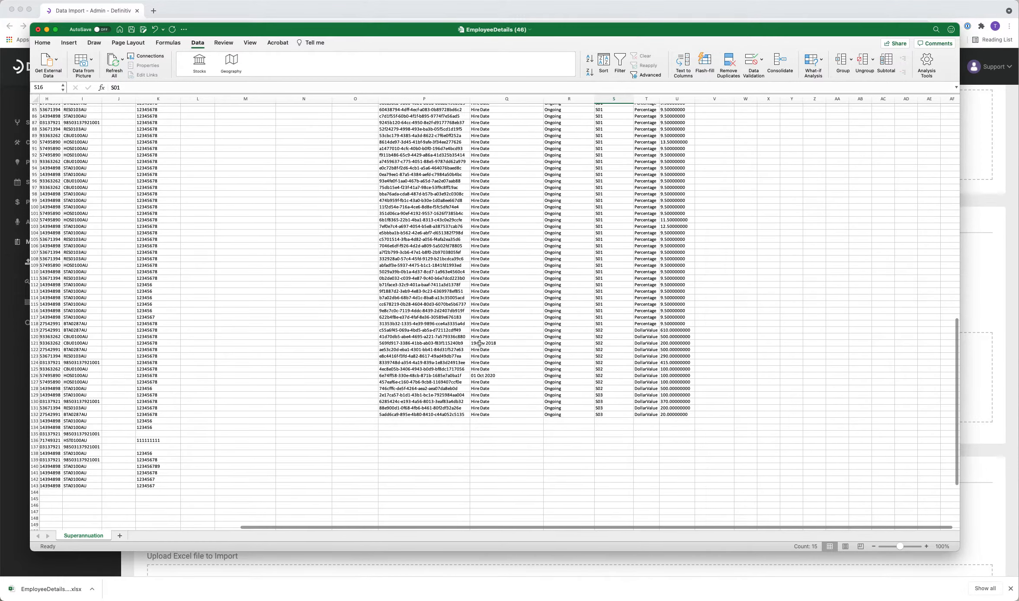
click(34, 330)
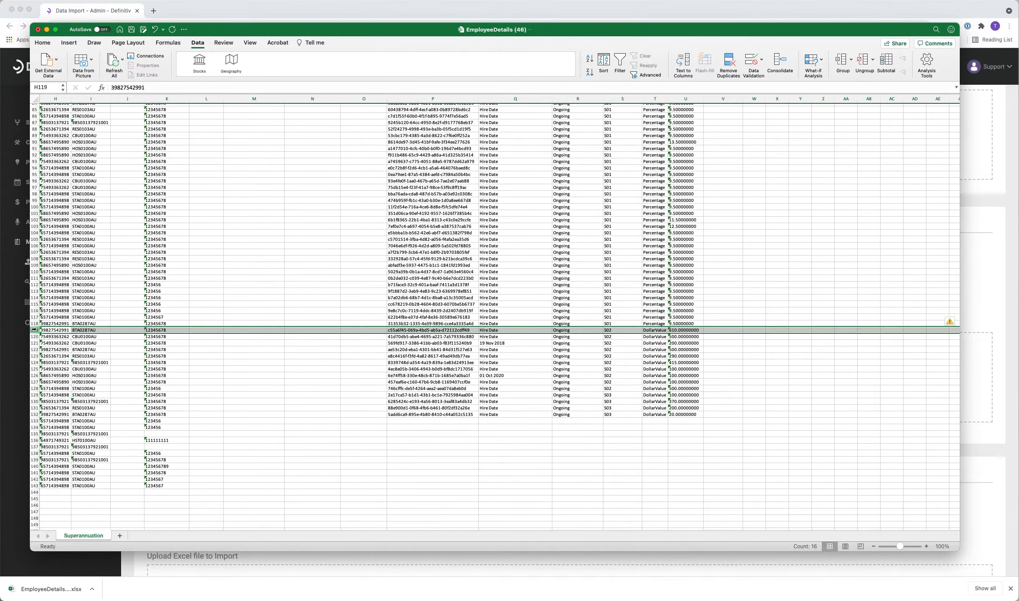
drag(33, 330, 87, 483)
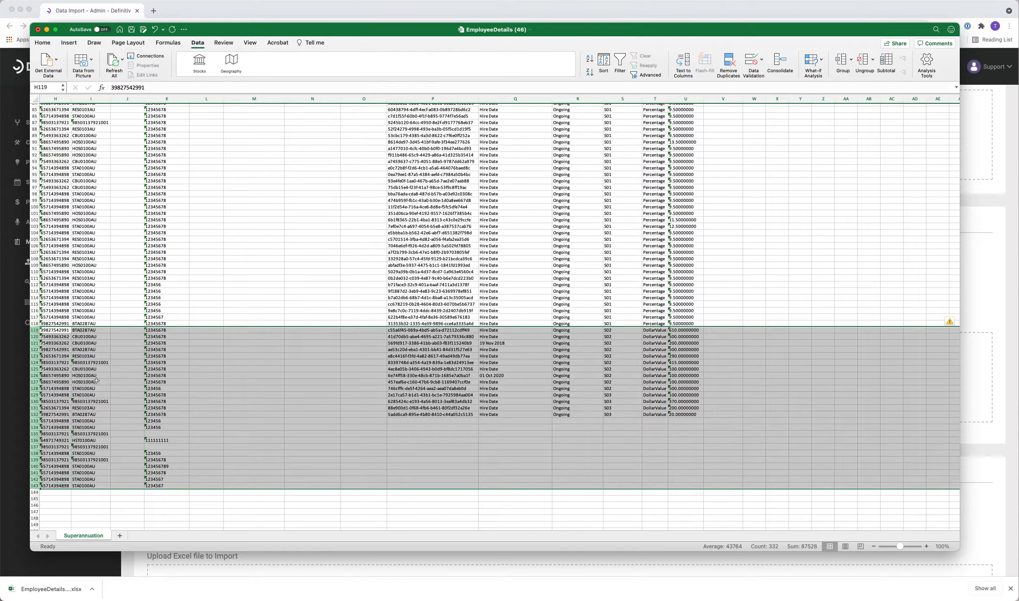
click(43, 43)
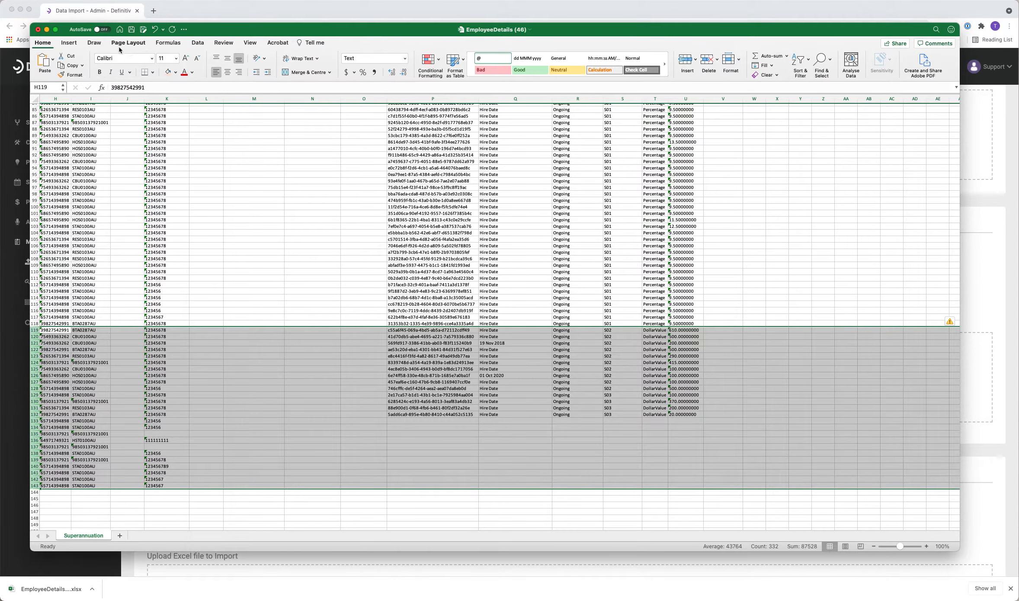
click(175, 72)
click(232, 119)
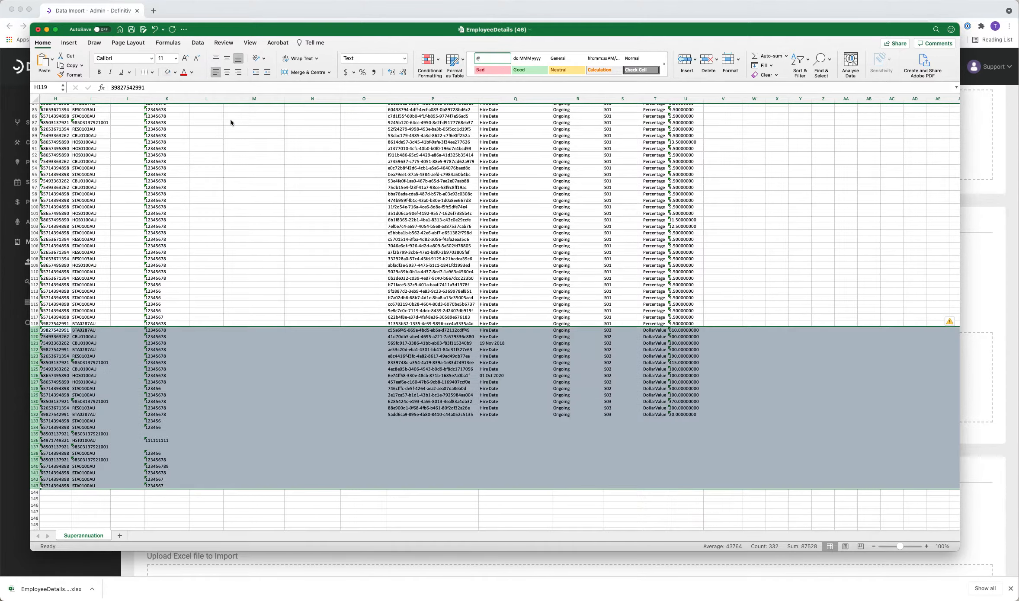
click(477, 278)
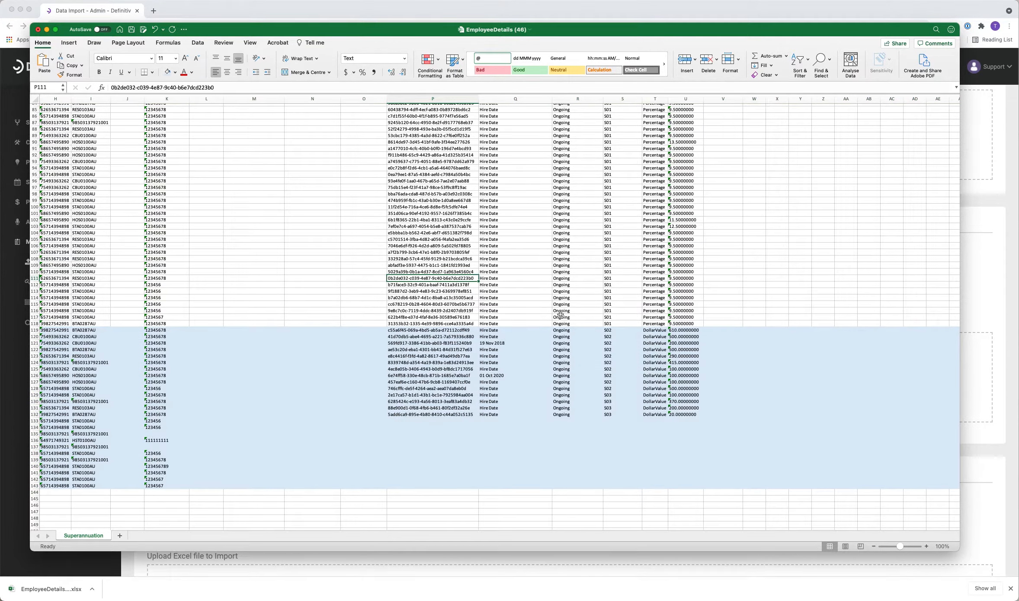
Step: Copy rows 12 to 118, the ongoing S01 contributions, and paste them below the data starting at row 144
scroll(557, 165, up, 20)
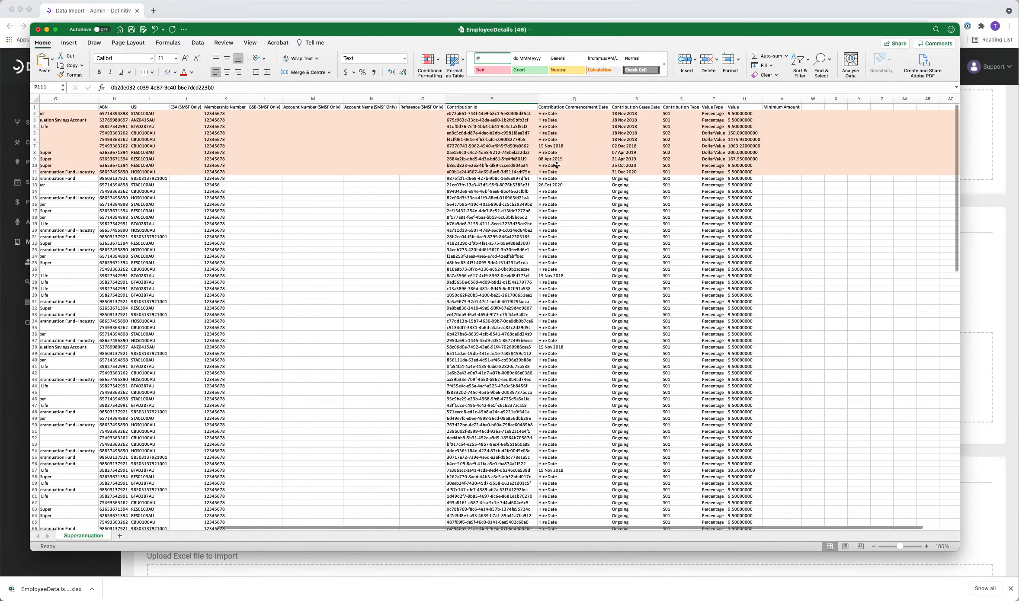
scroll(557, 165, left, 3)
scroll(557, 165, left, 5)
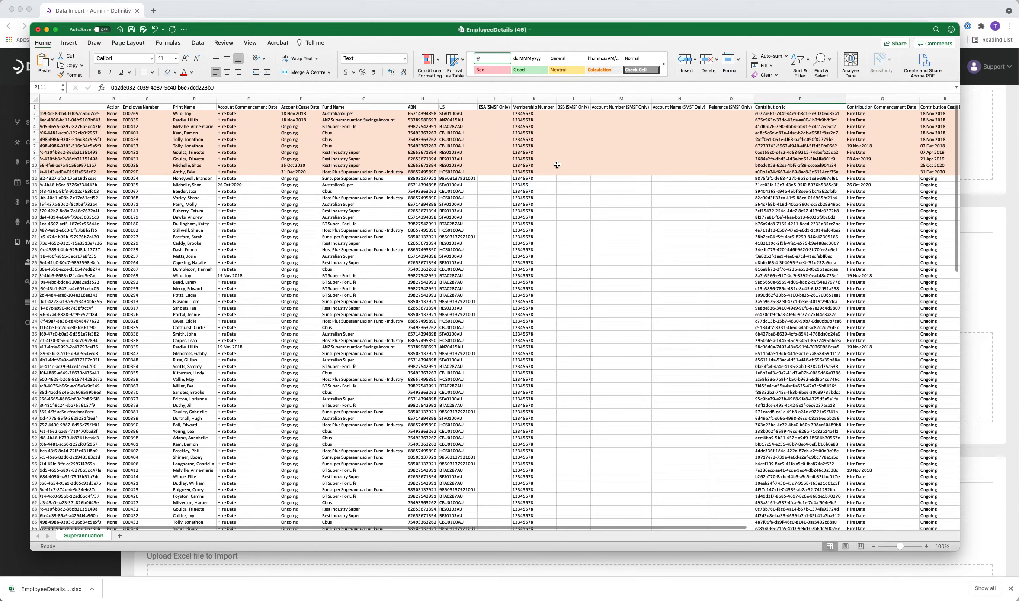
scroll(557, 165, left, 1)
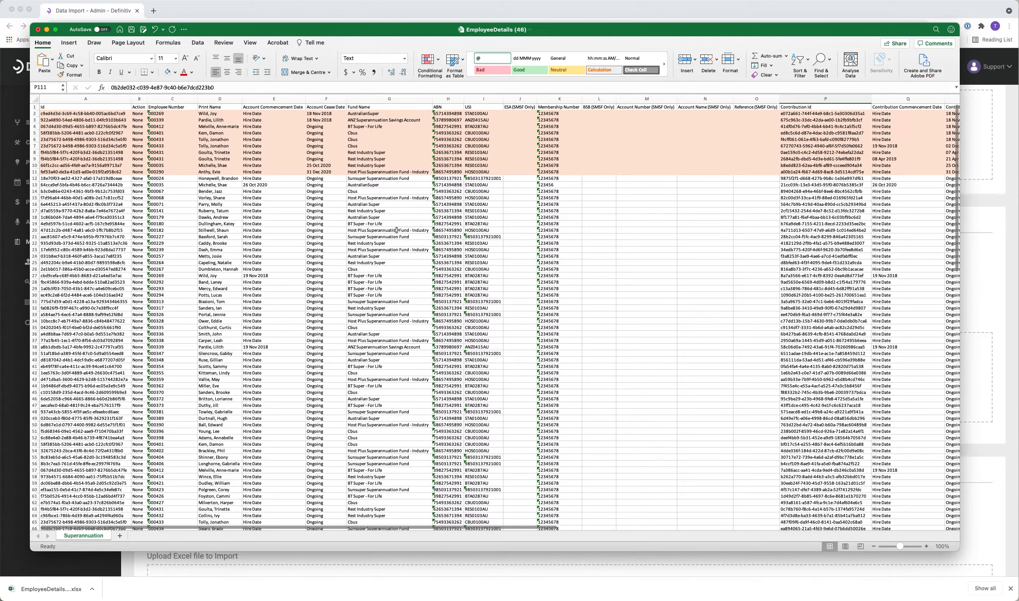
click(34, 178)
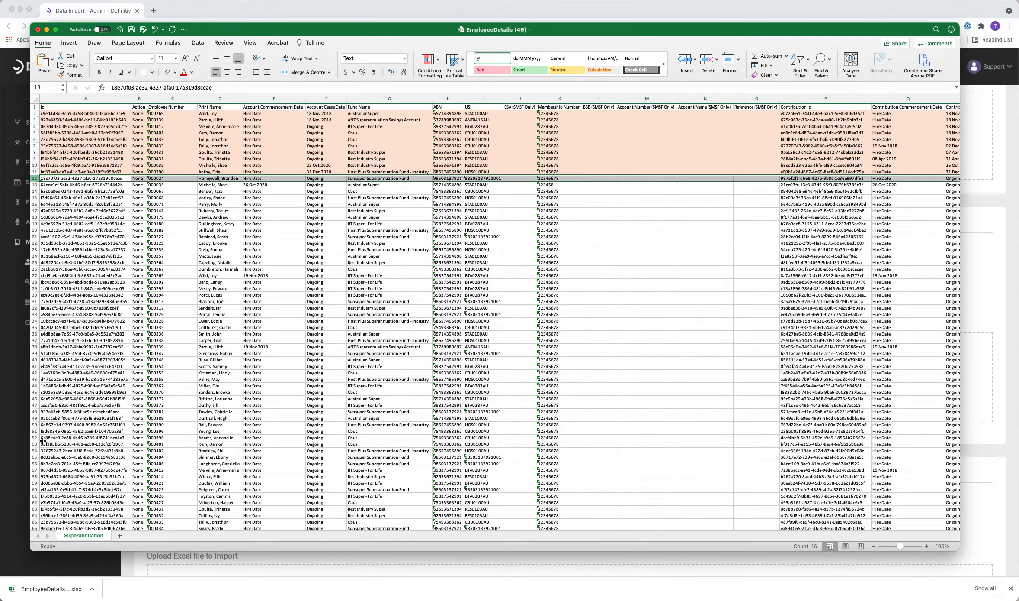
drag(43, 442, 95, 453)
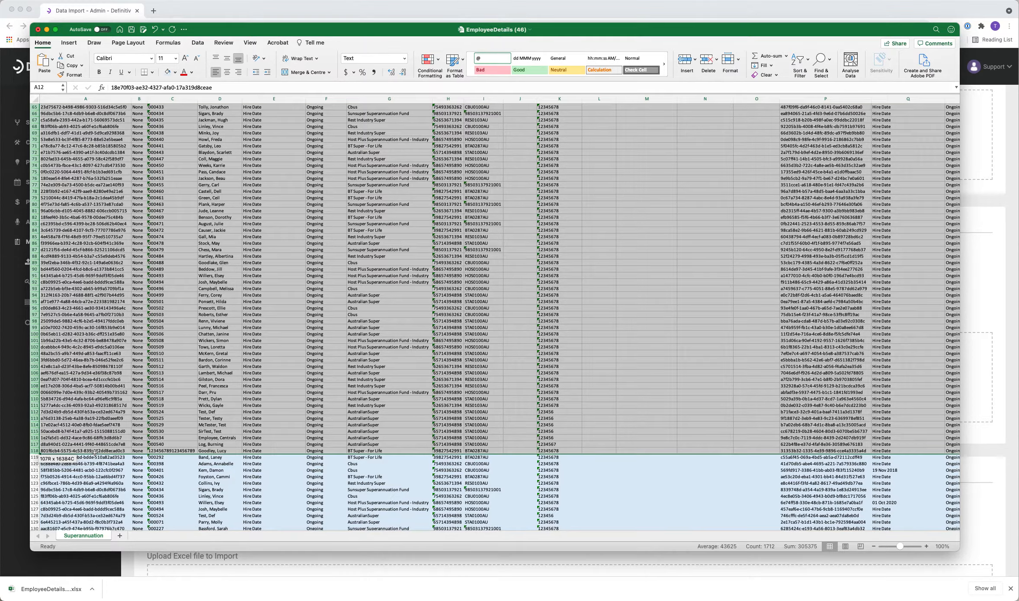
key(super+c)
scroll(94, 452, down, 6)
scroll(95, 453, up, 12)
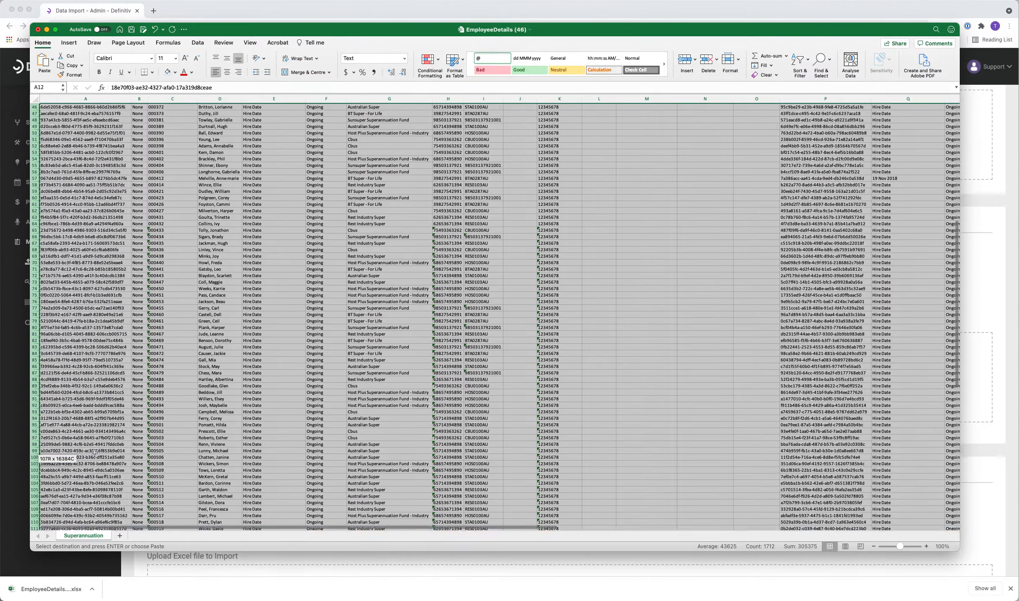
scroll(95, 453, down, 12)
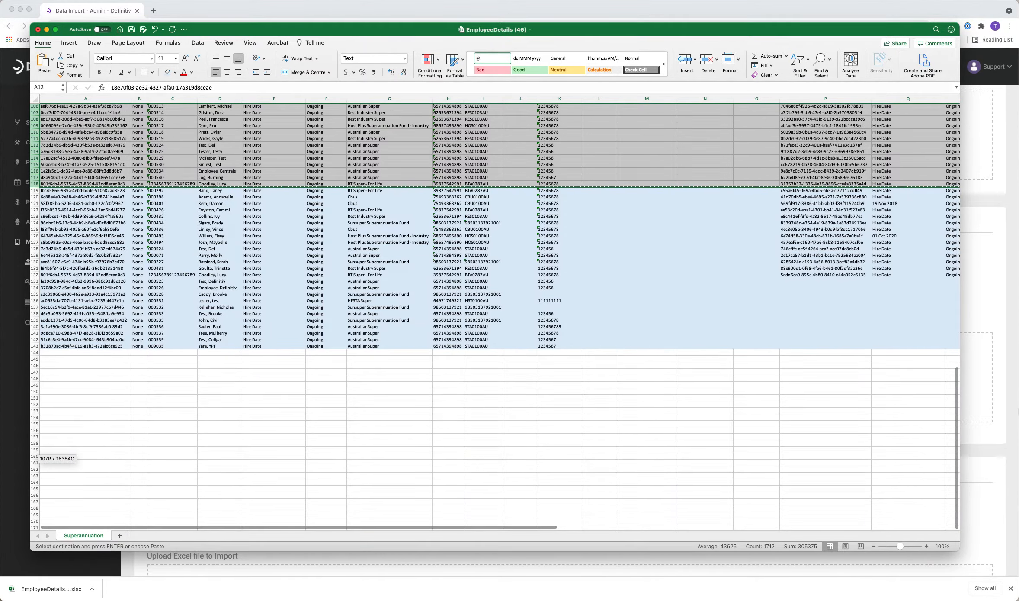
click(61, 353)
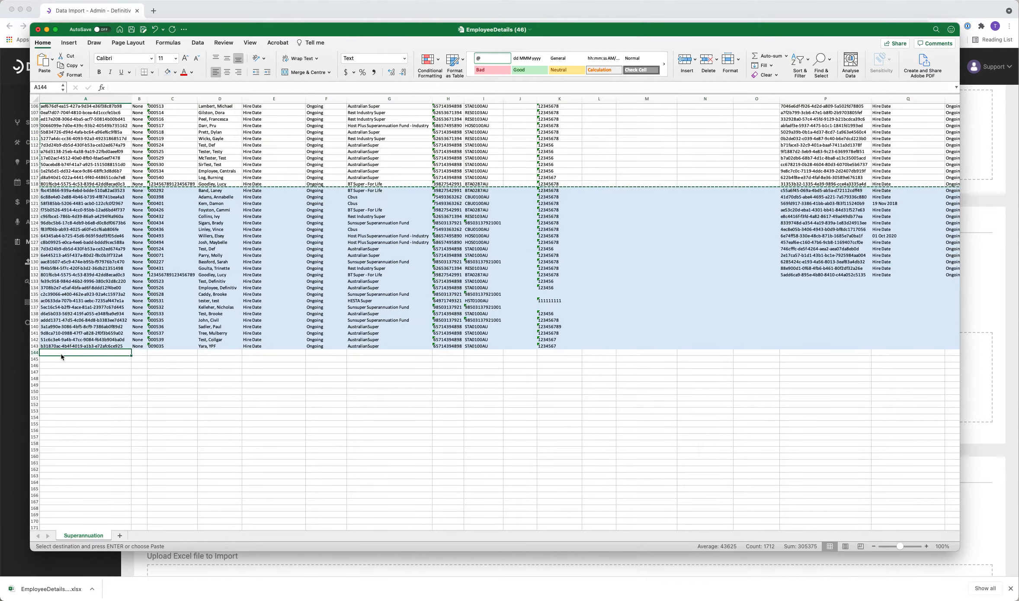
key(super+v)
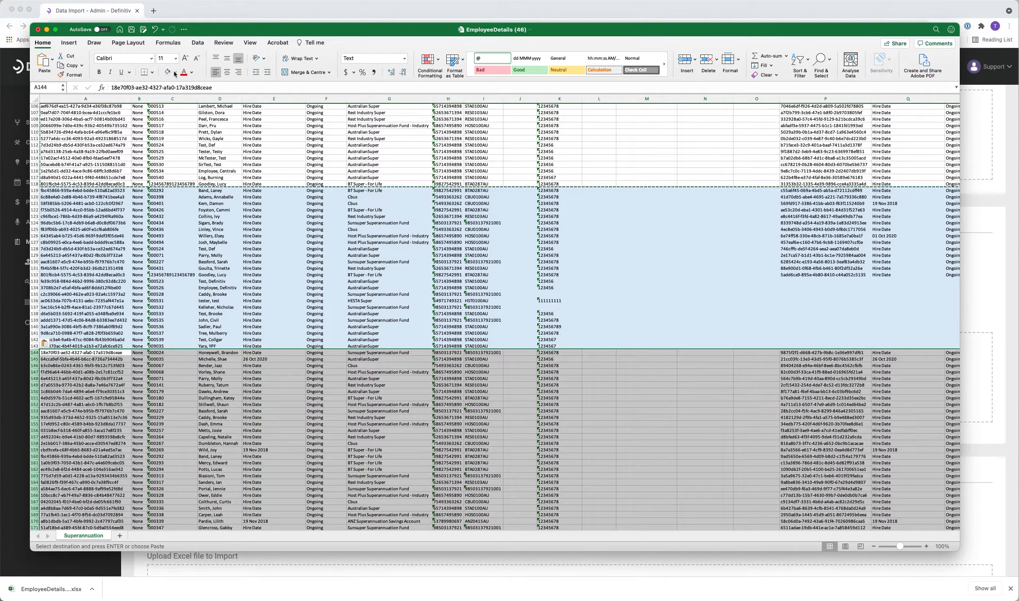
Step: Fill the pasted rows from row 144 down with light gold, and review the original and duplicated row groups
click(175, 73)
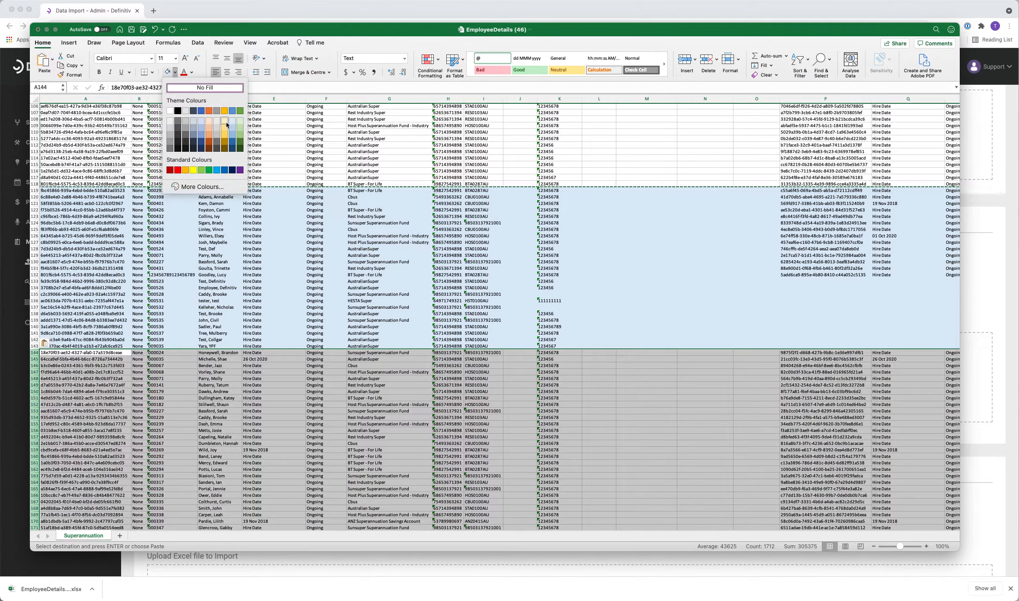
click(226, 122)
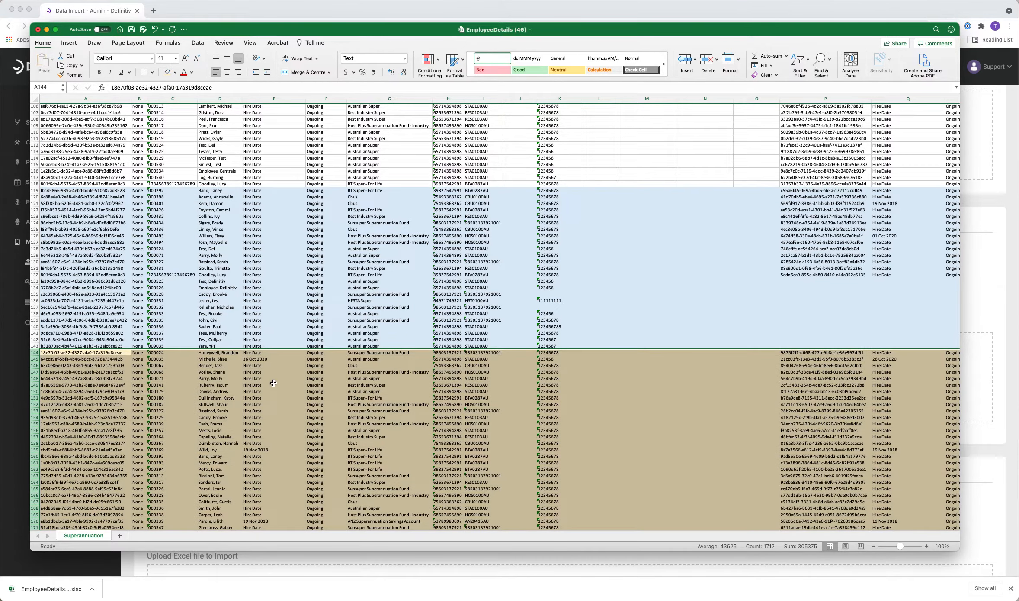
scroll(273, 384, up, 20)
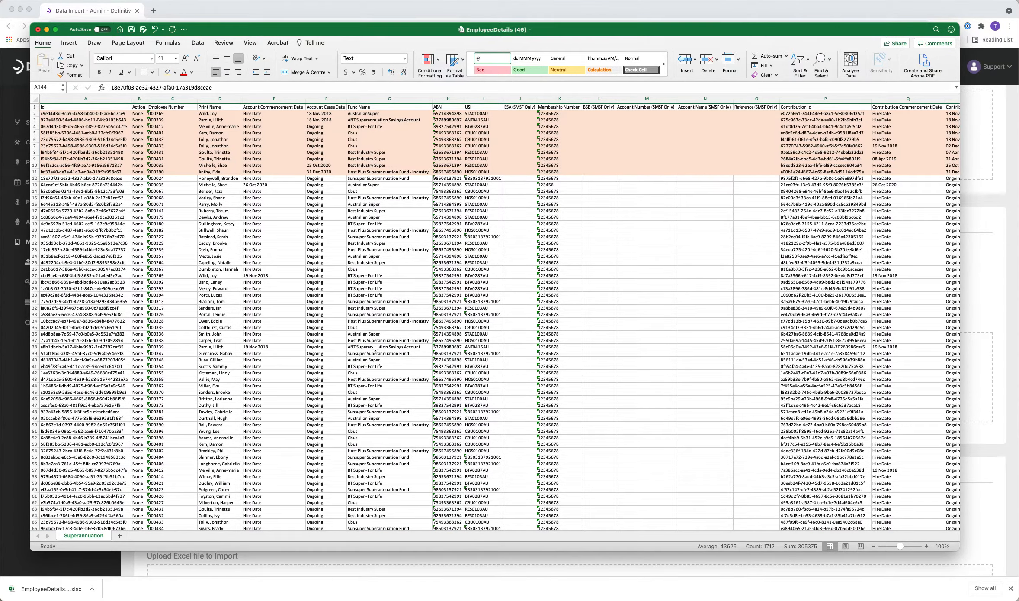
scroll(374, 348, down, 8)
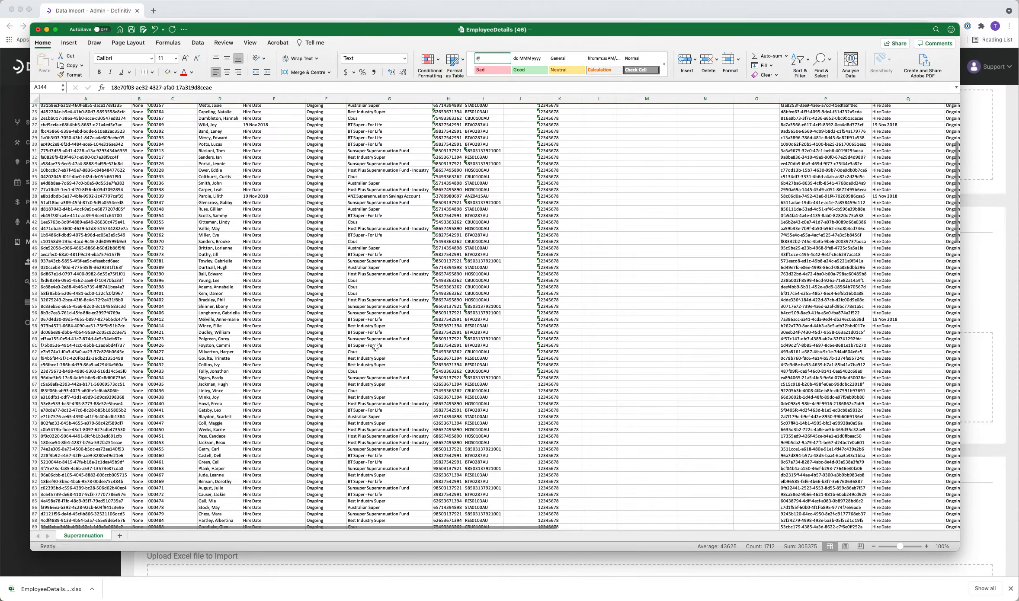
scroll(375, 348, down, 9)
scroll(375, 348, down, 19)
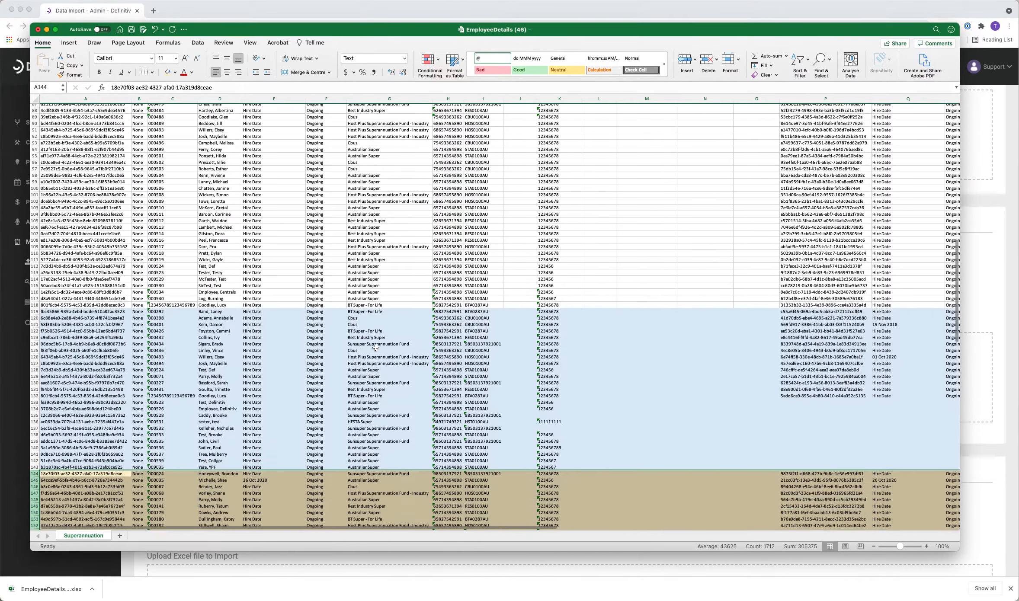
scroll(375, 347, down, 4)
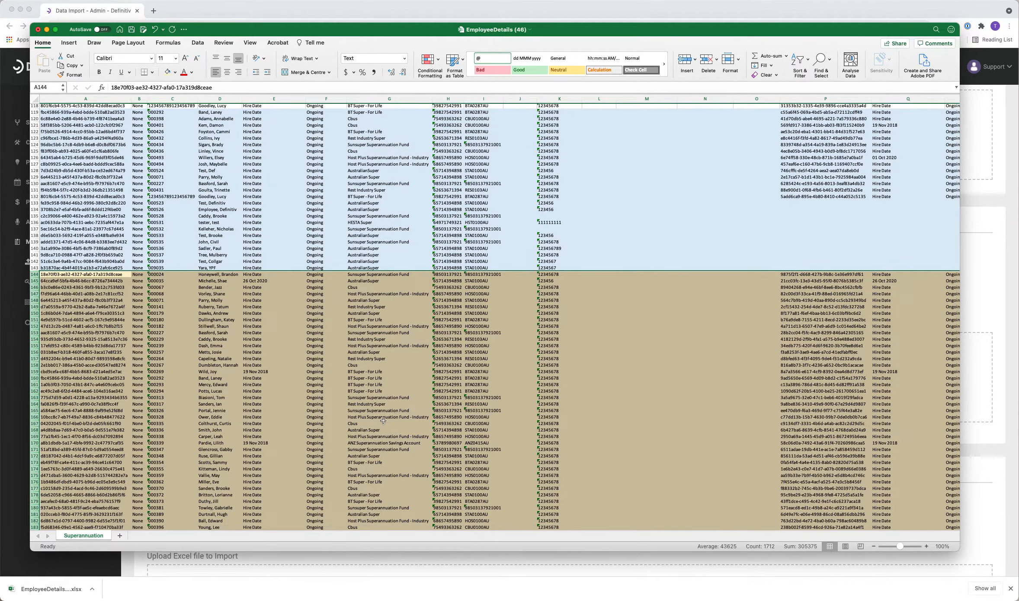
scroll(382, 428, down, 7)
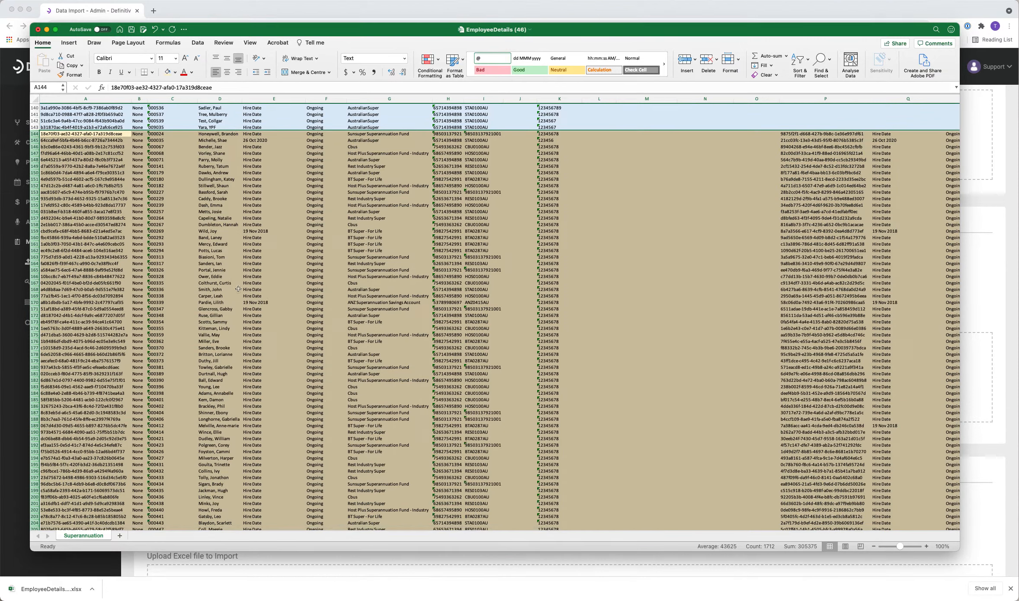
Step: Set the Action in row 2 to Update and slightly widen the Action column
scroll(238, 289, up, 20)
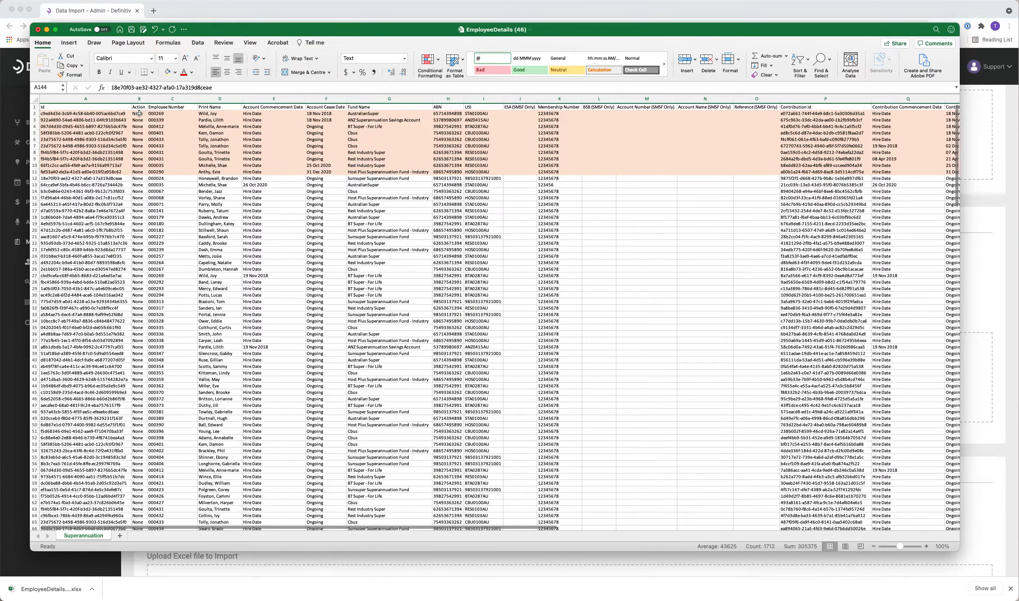
click(138, 113)
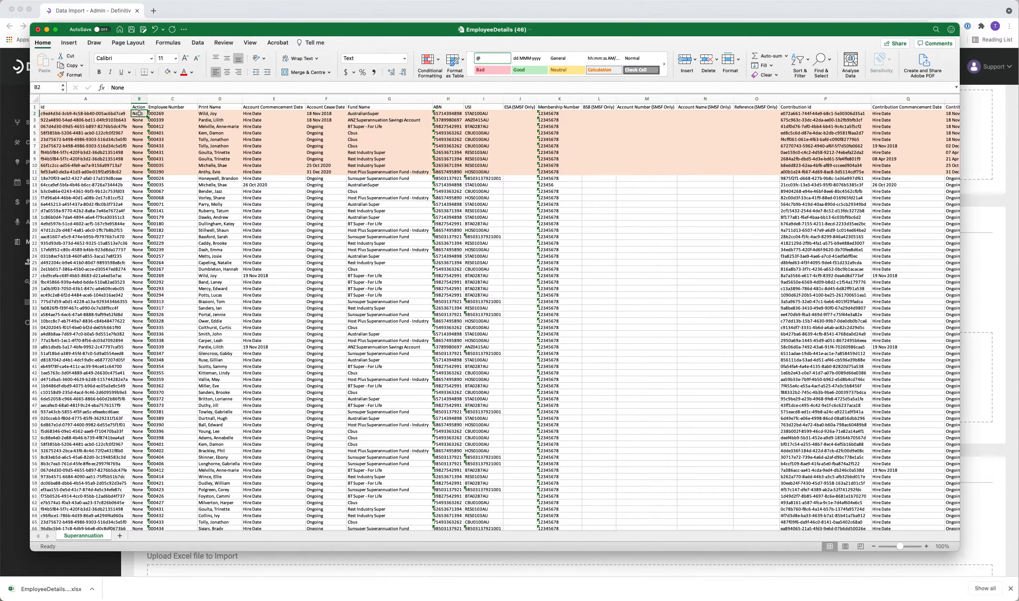
text(Update)
key(Return)
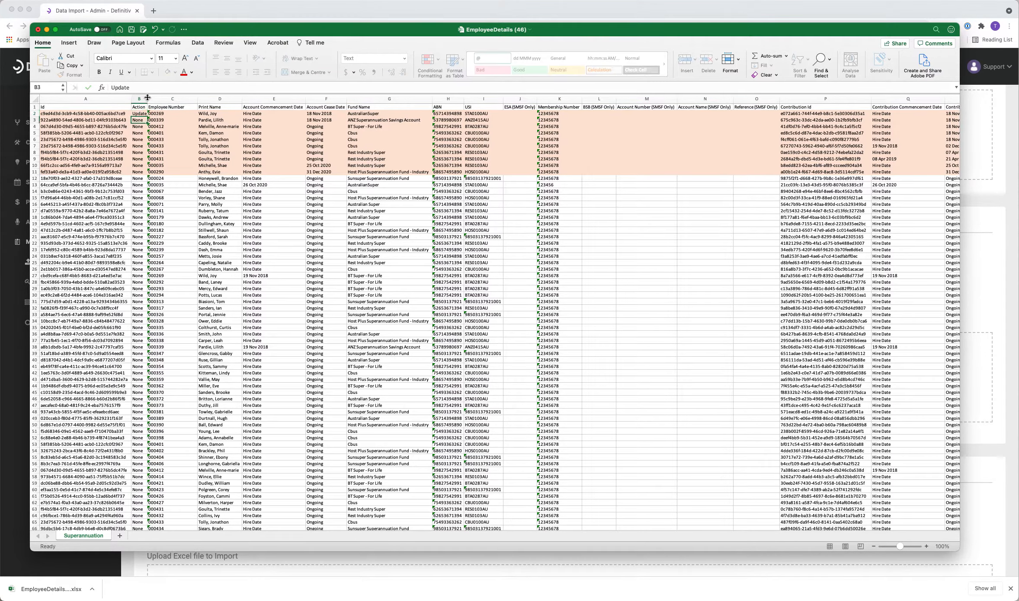
drag(148, 97, 148, 100)
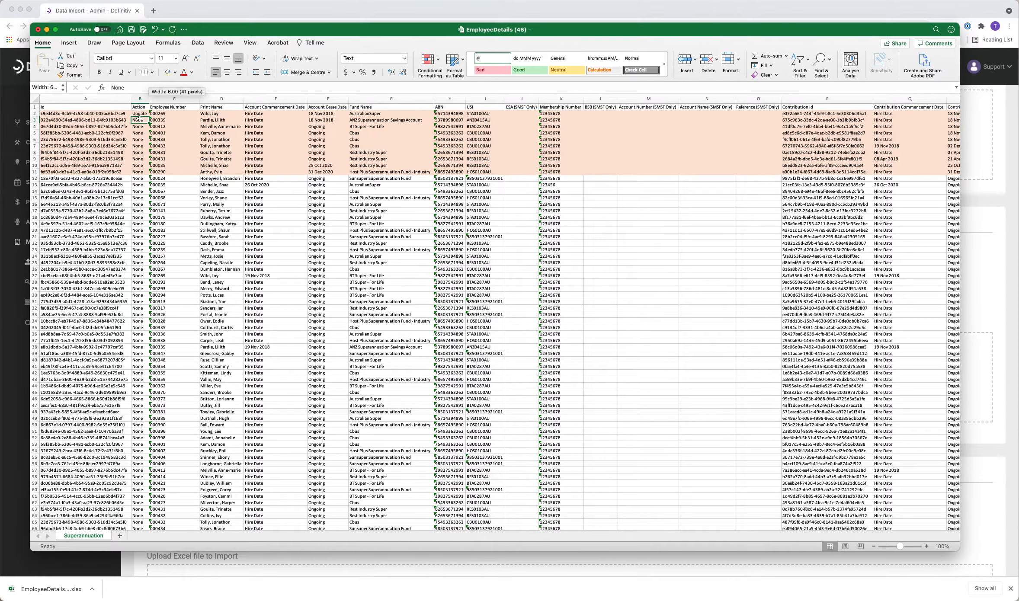
Step: Fill the Update action from row 2 down through all data rows, and check the blue and gold groups
click(138, 114)
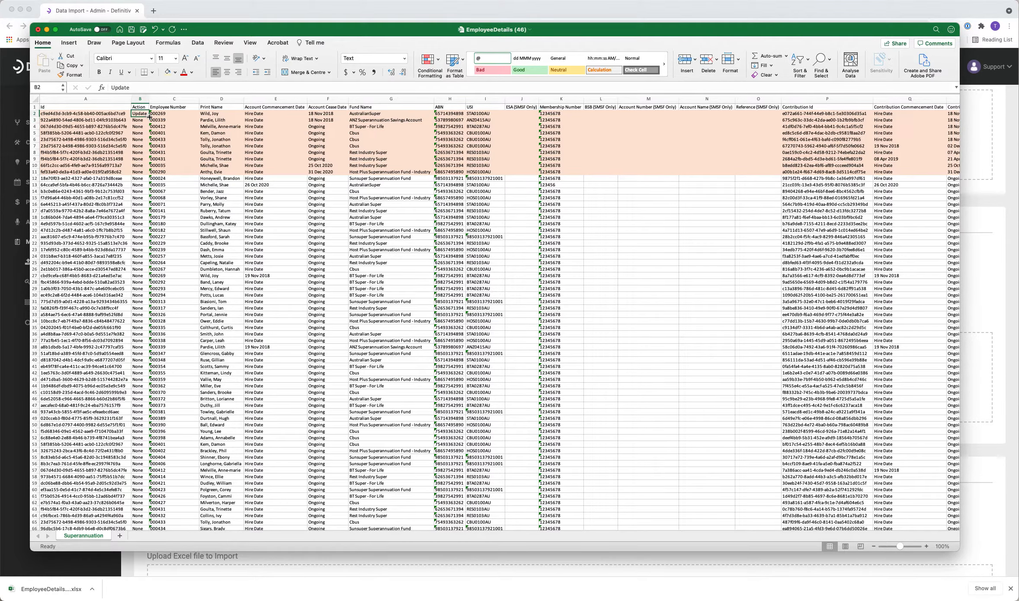
double_click(149, 117)
scroll(215, 314, down, 10)
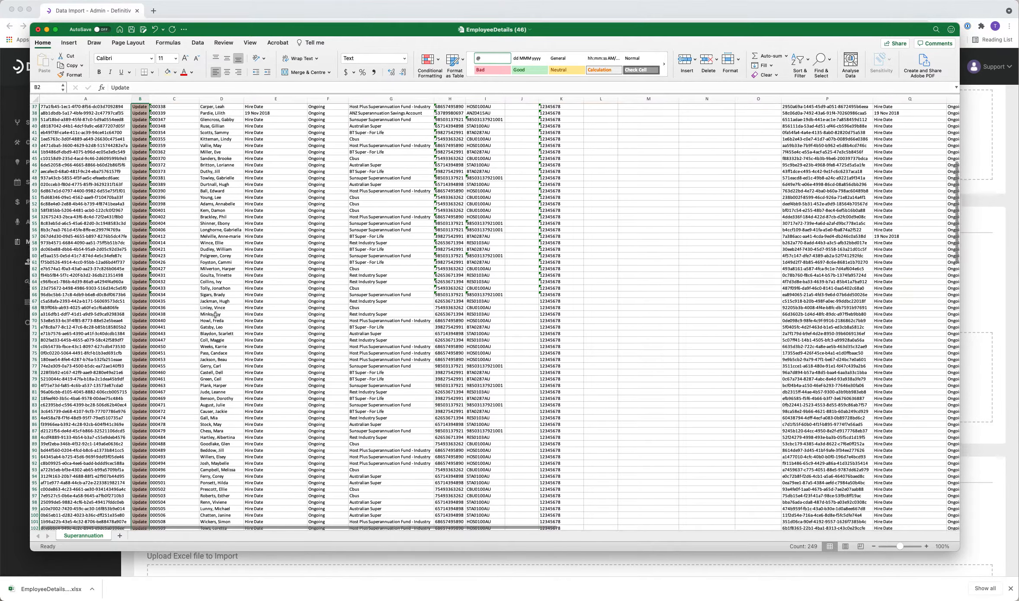
scroll(215, 314, down, 20)
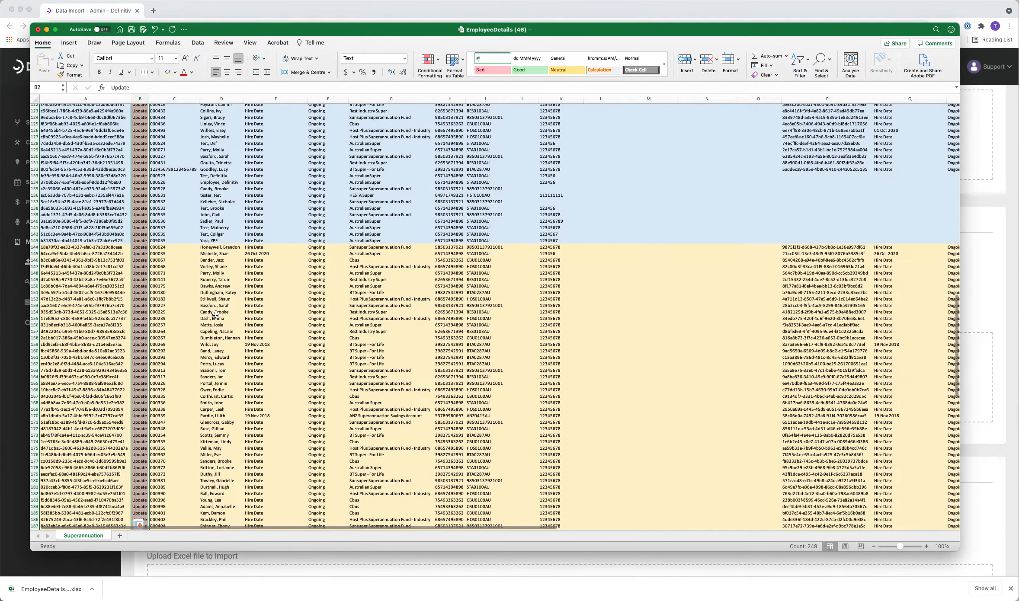
scroll(301, 333, down, 7)
scroll(302, 333, up, 8)
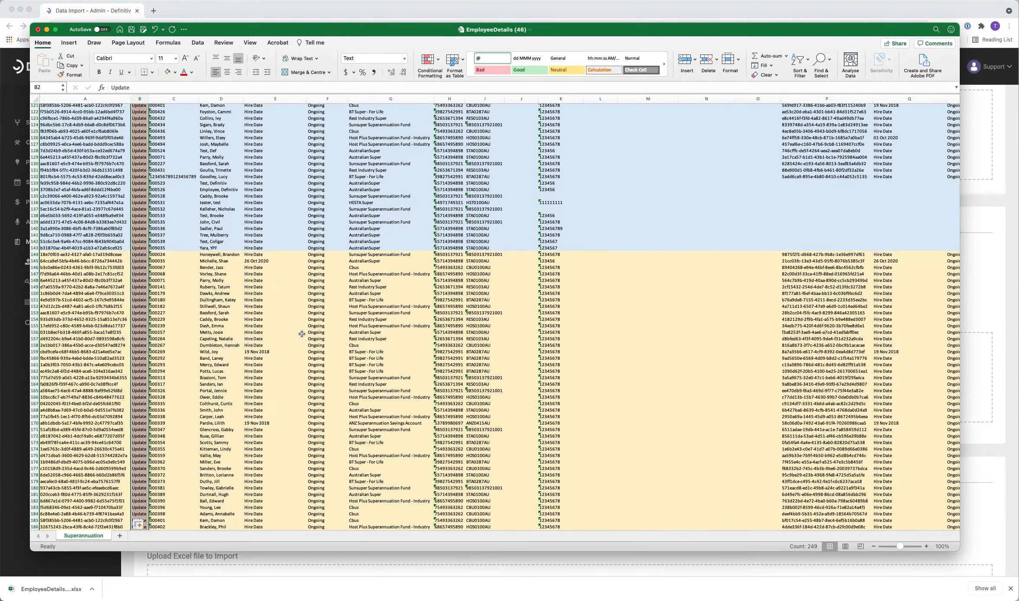
Step: Set the Contribution Cease Date in row 12, the first original ongoing S01 contribution, to 30/06/2021
scroll(302, 333, right, 3)
scroll(302, 334, up, 5)
scroll(302, 333, right, 5)
scroll(301, 334, up, 20)
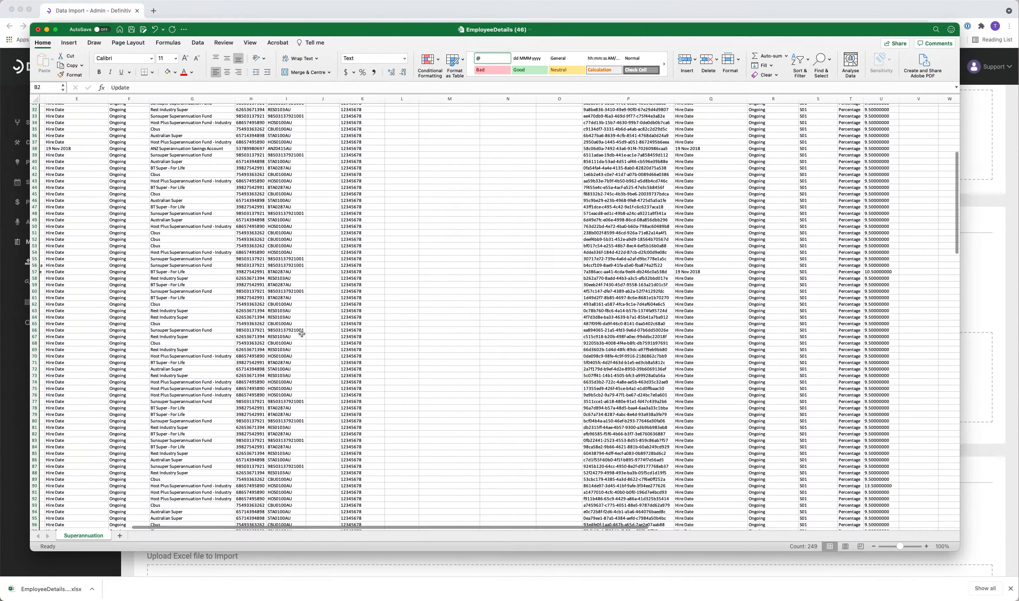
scroll(302, 333, up, 8)
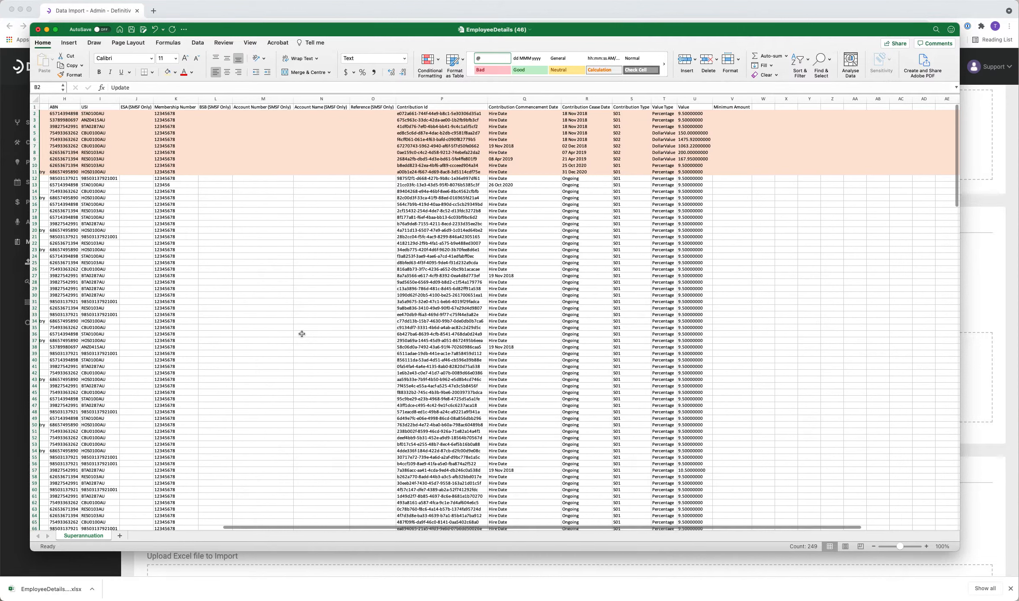
click(585, 177)
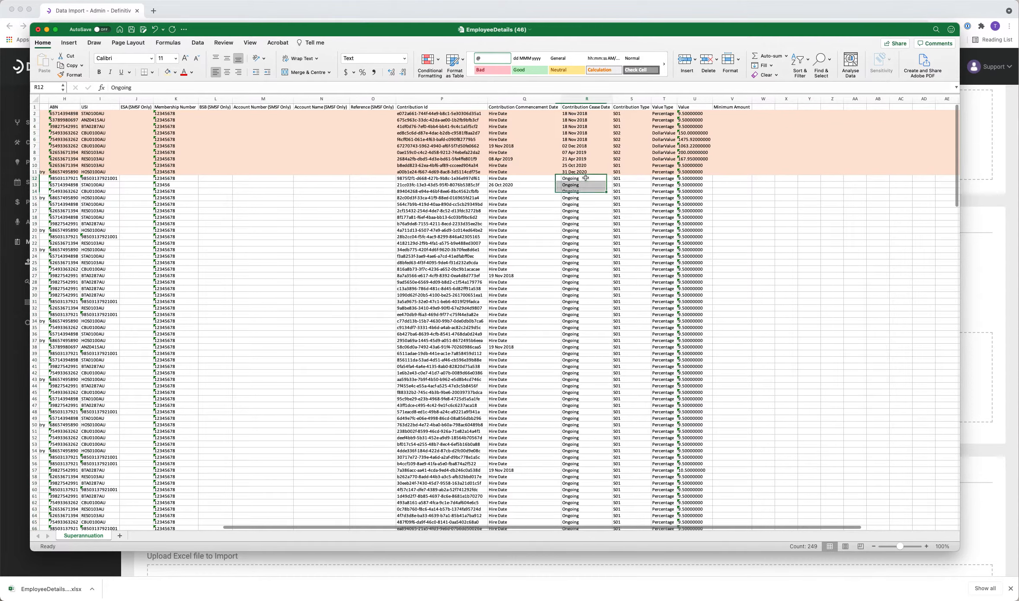
text(30/06/)
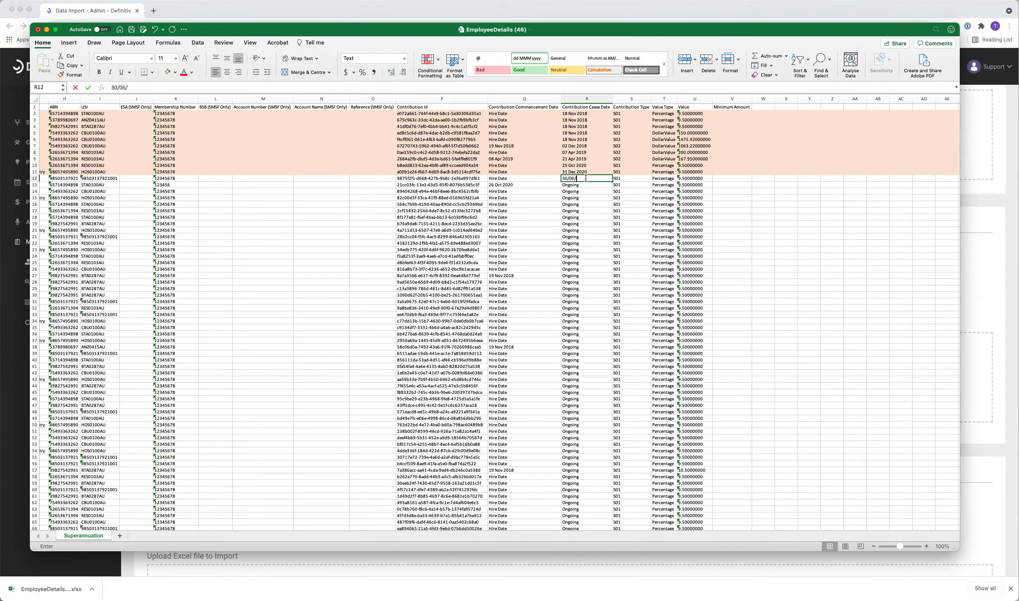
text(2023)
key(Return)
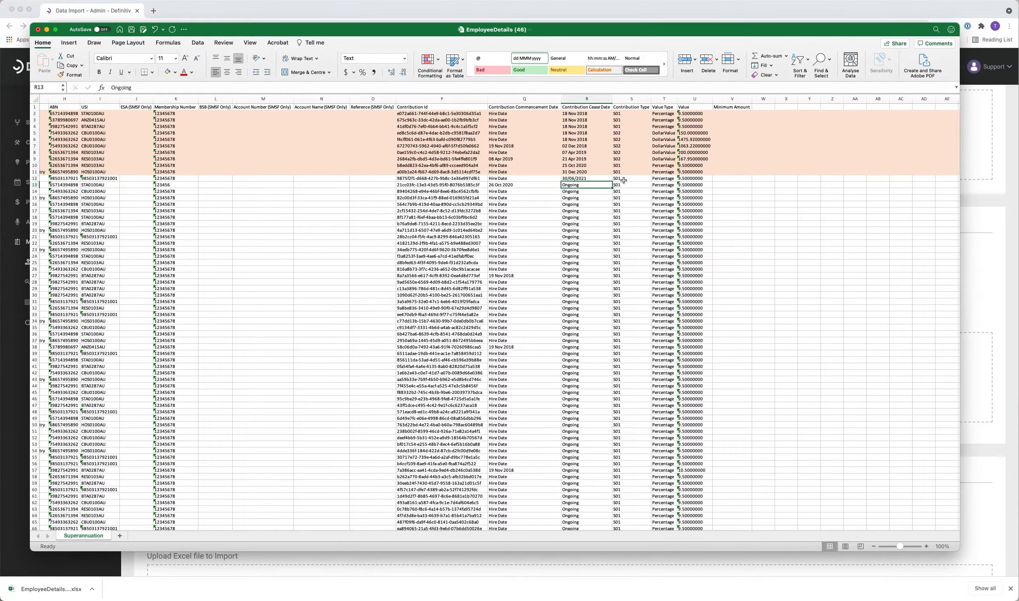
Step: Copy the 30/06/2021 cease date from row 12 into rows 13 to 57
key(Up)
key(cmd+c)
key(Down)
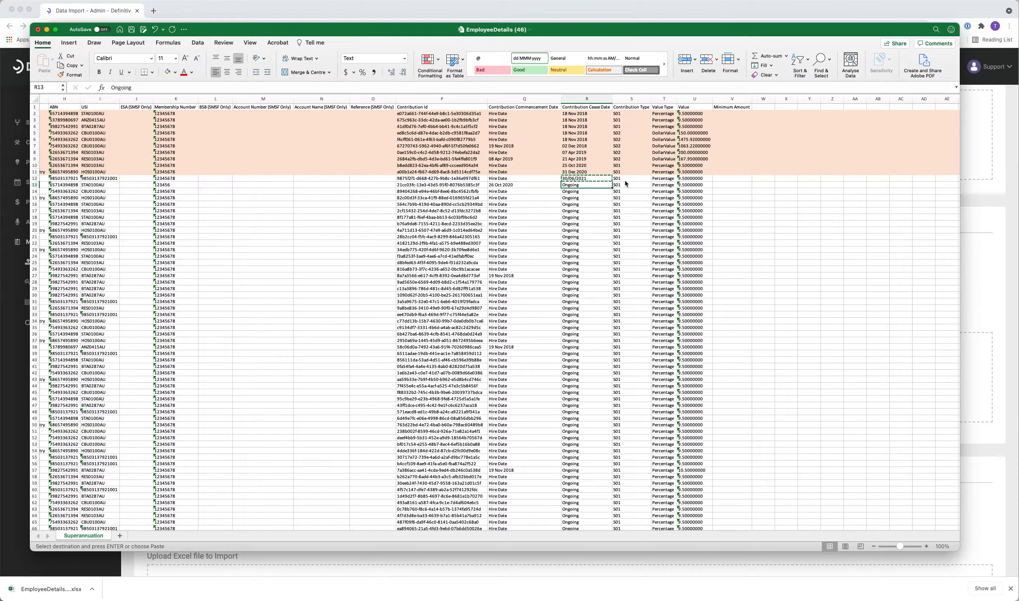
key(cmd+v)
drag(592, 178, 602, 183)
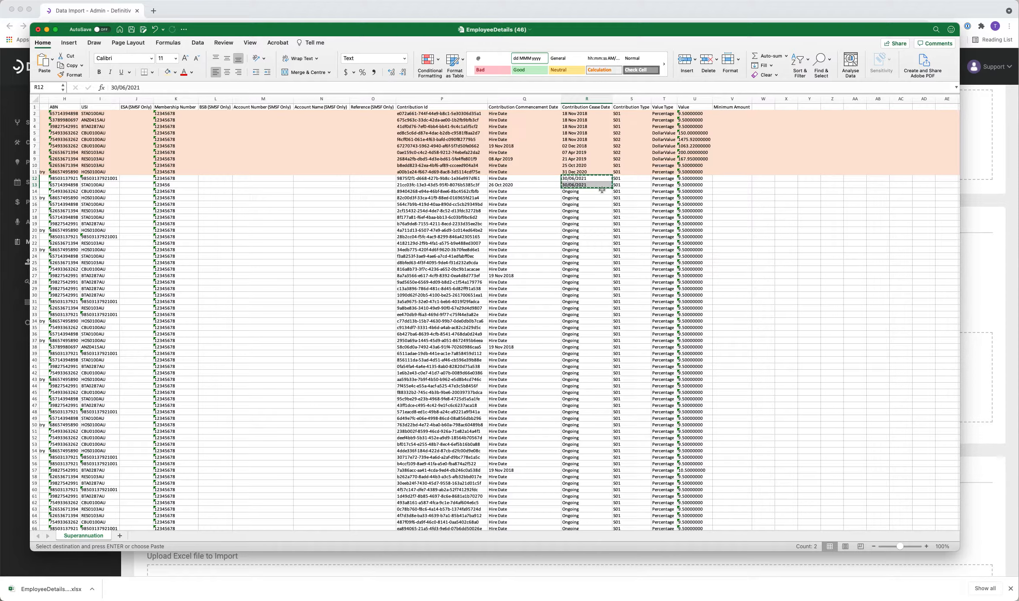
drag(601, 190, 601, 470)
key(cmd+v)
Step: Continue the 30/06/2021 Contribution Cease Date through rows 58 to 97
scroll(601, 470, down, 5)
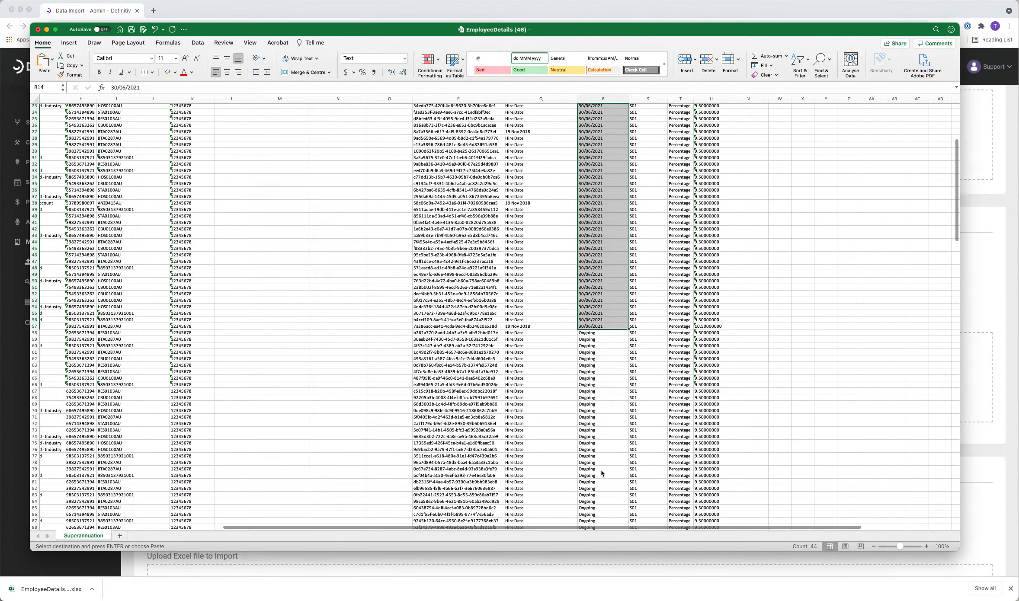
scroll(599, 432, down, 5)
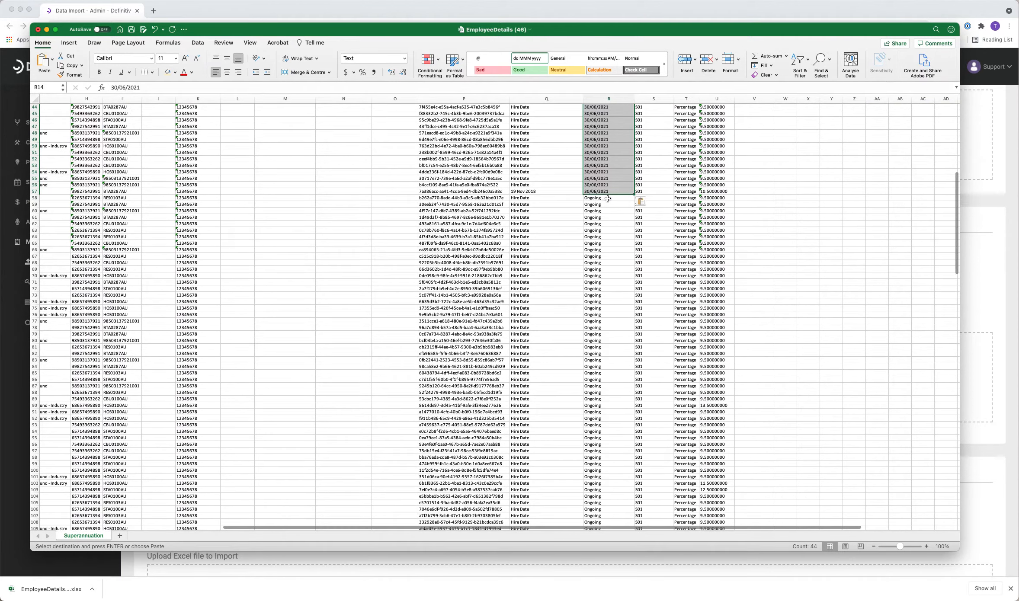
drag(608, 198, 608, 472)
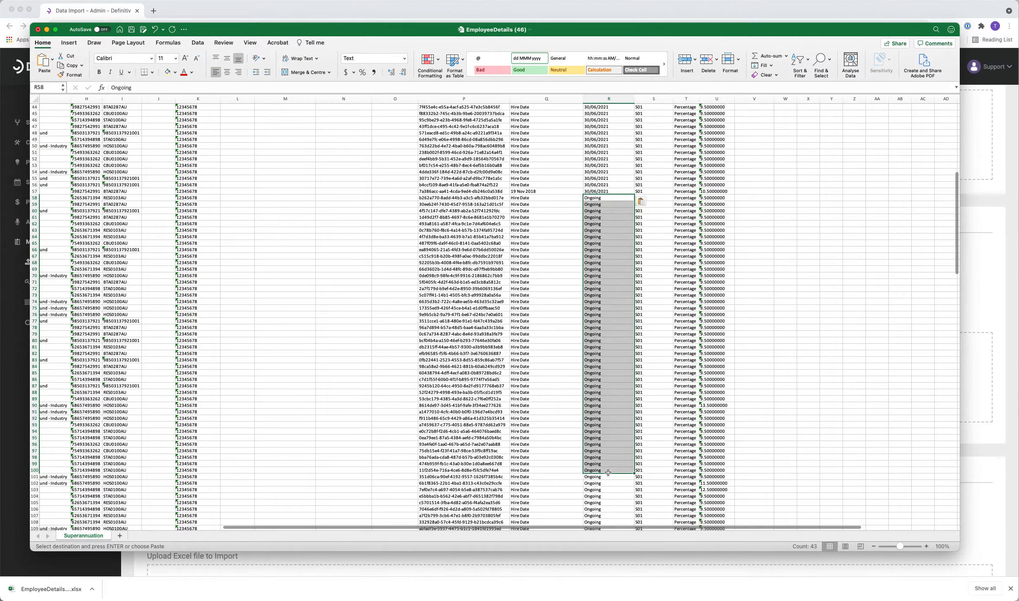
key(cmd+v)
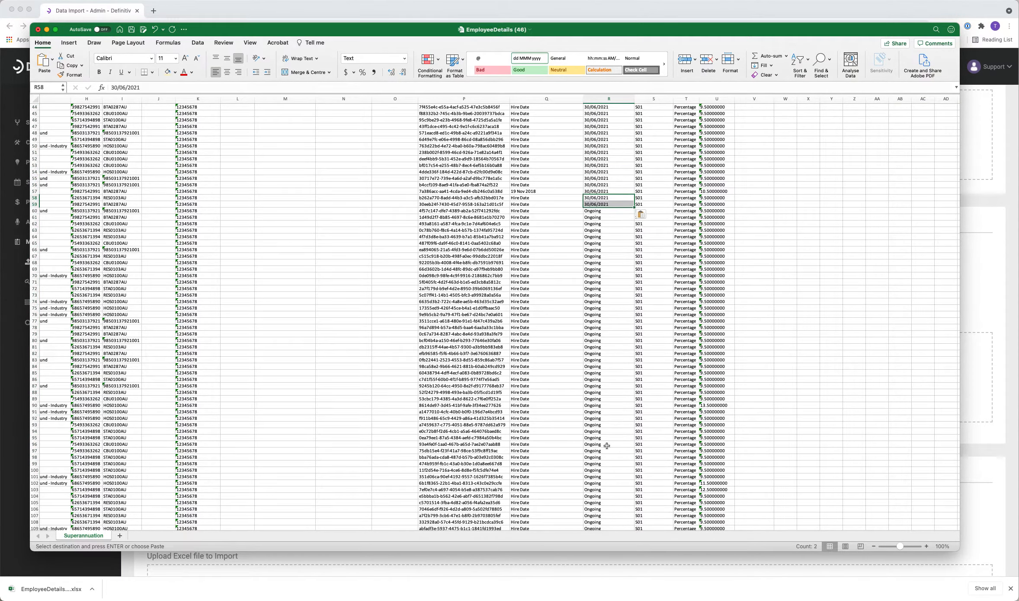
key(cmd+c)
drag(607, 213, 606, 475)
key(cmd+v)
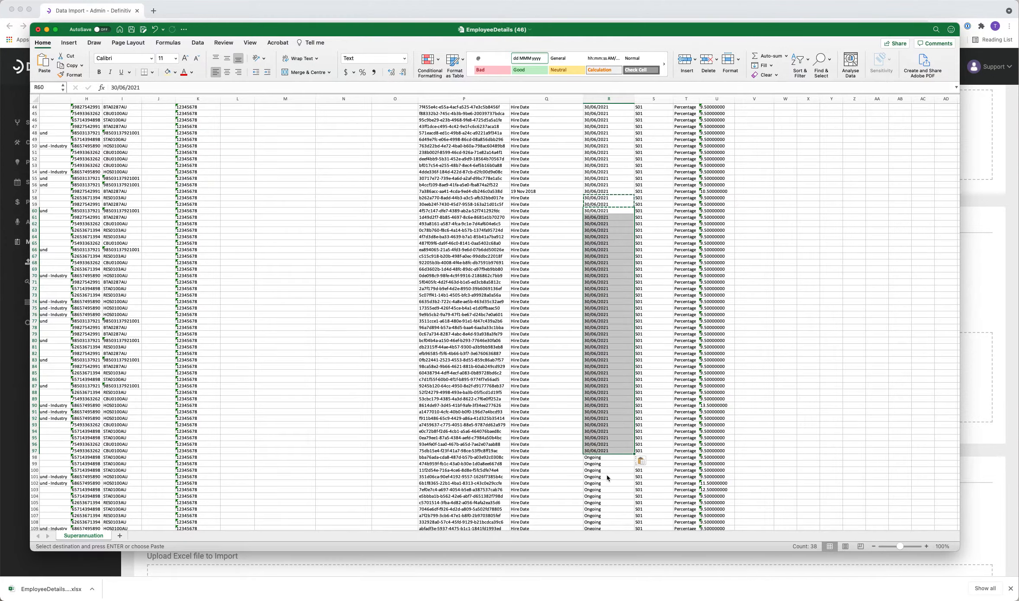
Step: Paste the 30/06/2021 Contribution Cease Date into rows 98 to 118, the last uncoloured S01 rows
scroll(607, 476, down, 10)
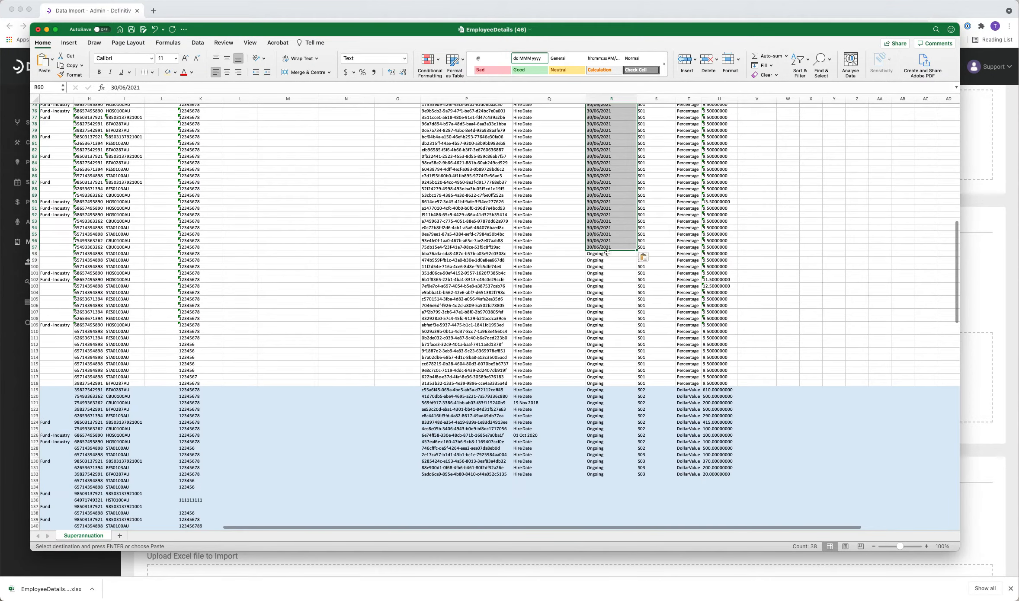
drag(606, 253, 604, 383)
key(super+v)
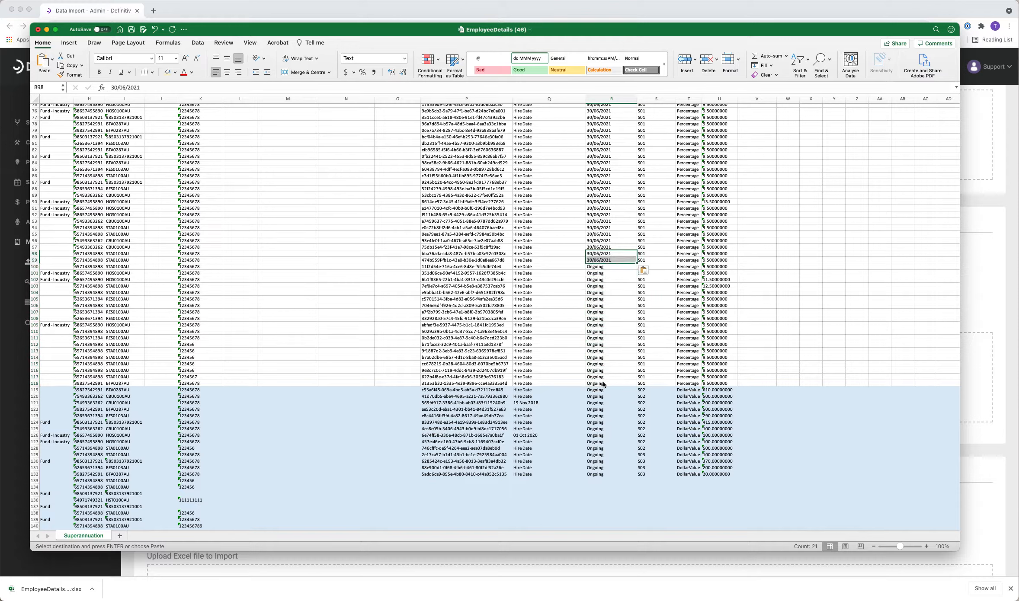
key(super+c)
drag(608, 267, 609, 384)
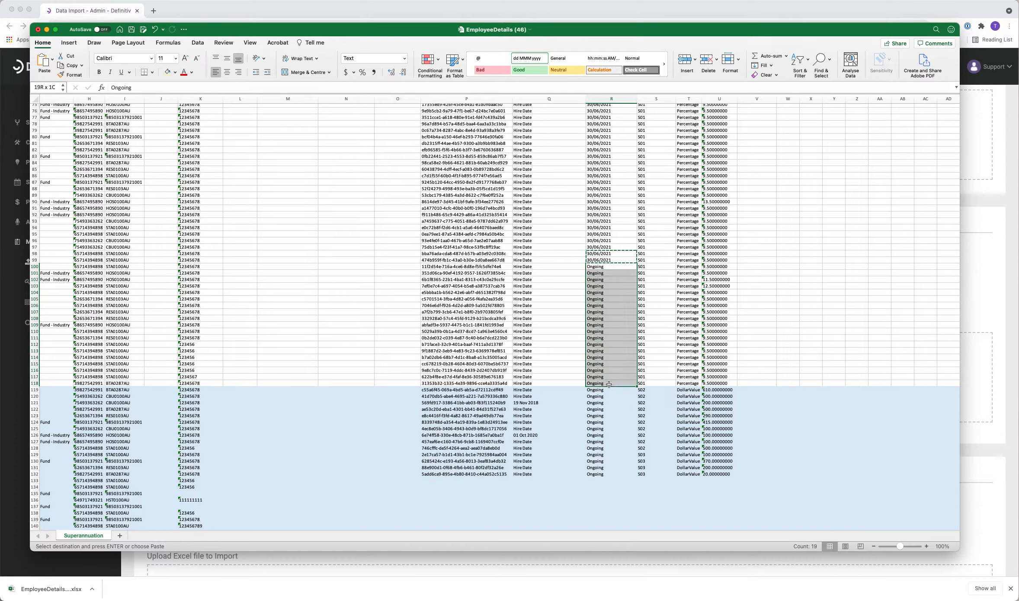
key(super+v)
click(612, 273)
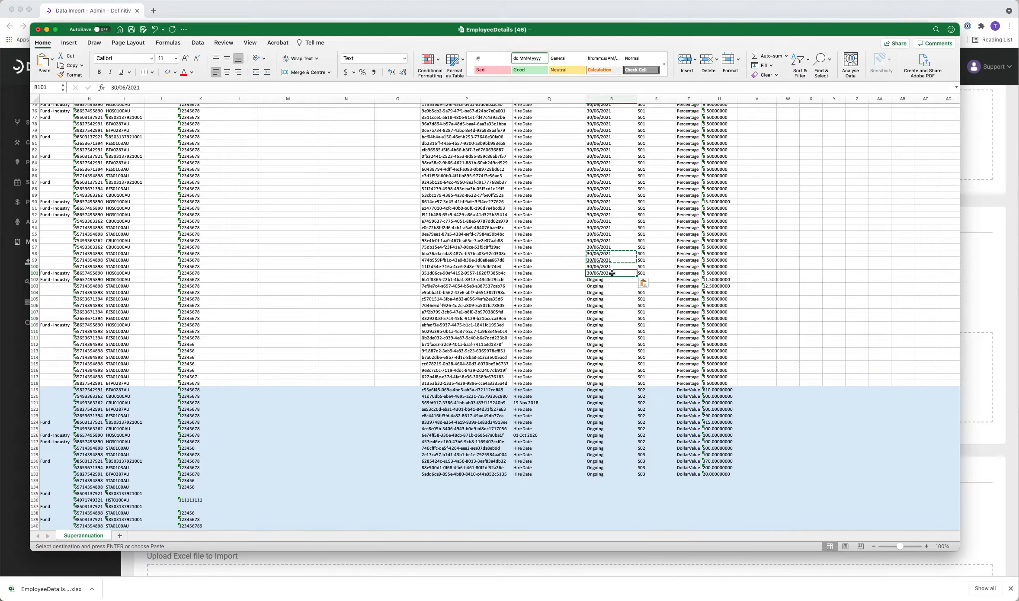
key(super+c)
drag(610, 280, 611, 383)
key(super+v)
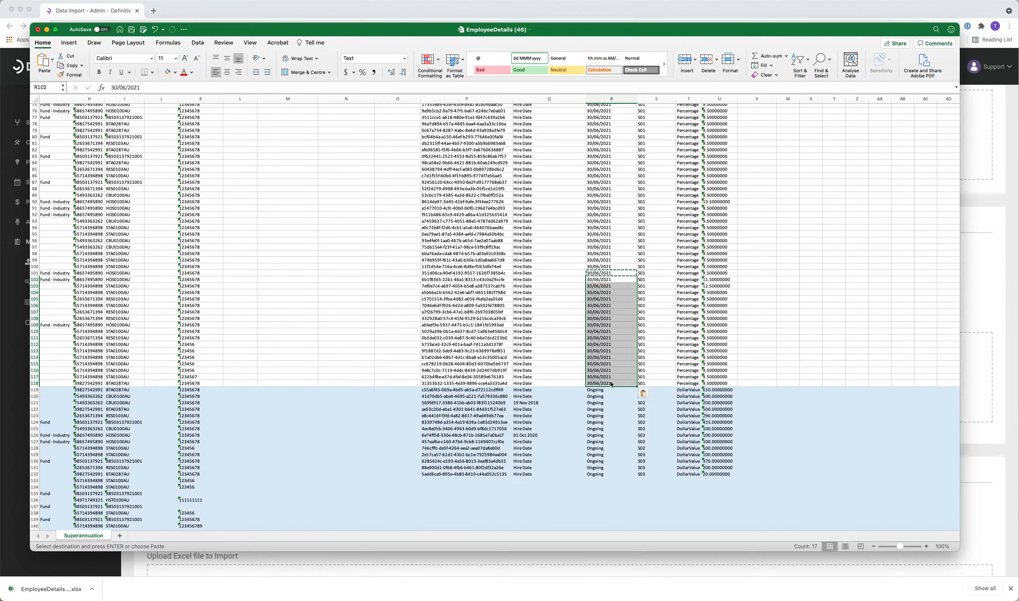
click(633, 348)
Step: Set the Contribution Commencement Date in row 144, the first gold duplicated row, to 01/07/2021
scroll(633, 348, down, 10)
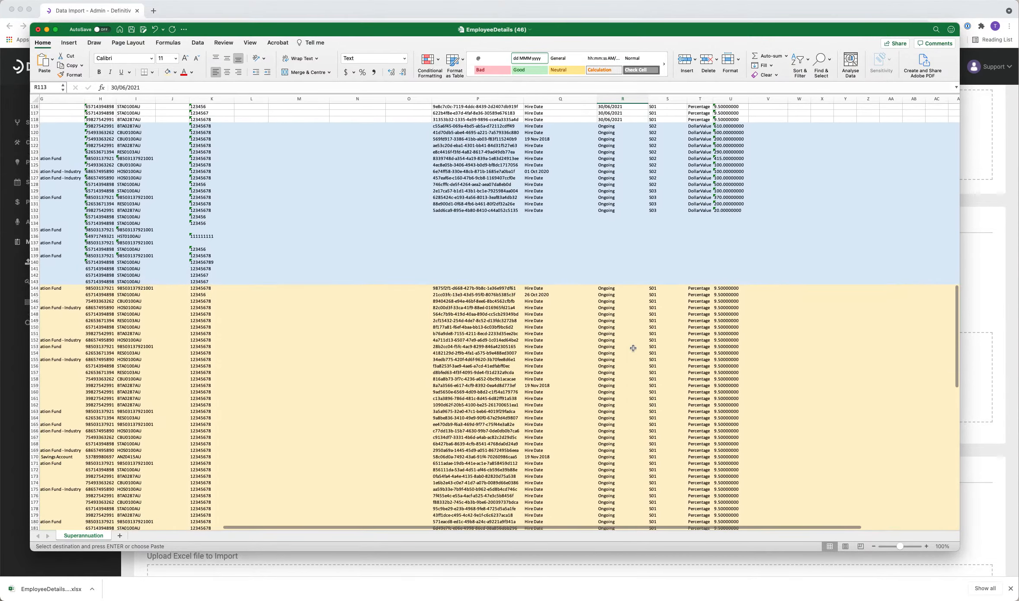
scroll(633, 348, down, 3)
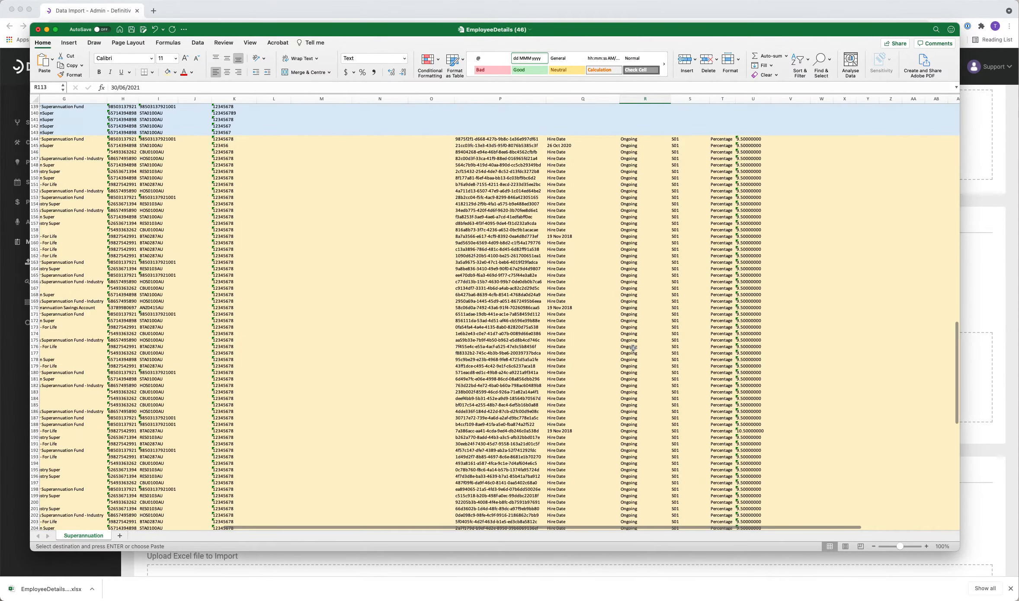
click(595, 141)
text(0)
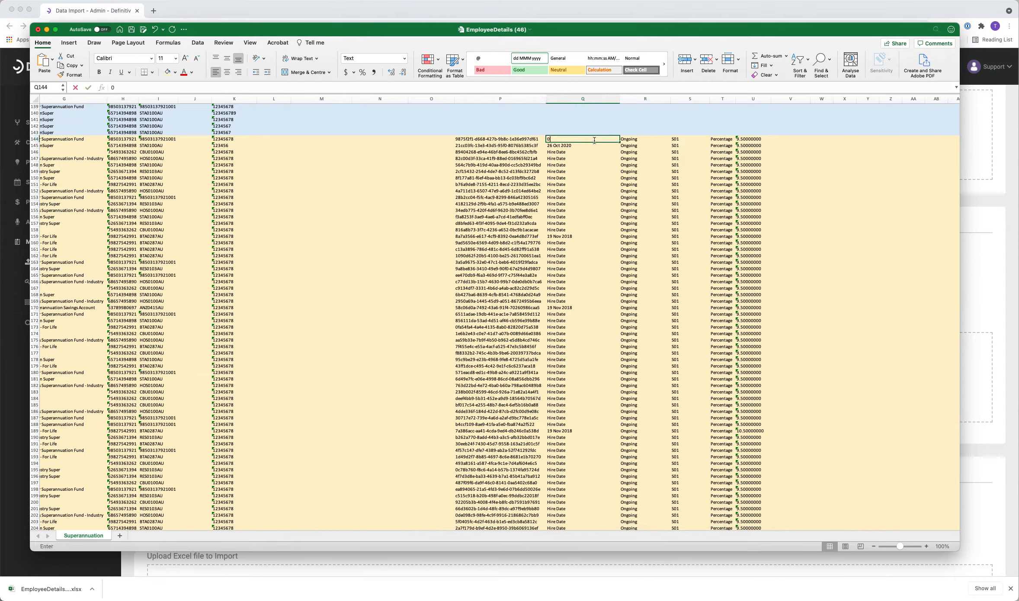
text(1/07/202)
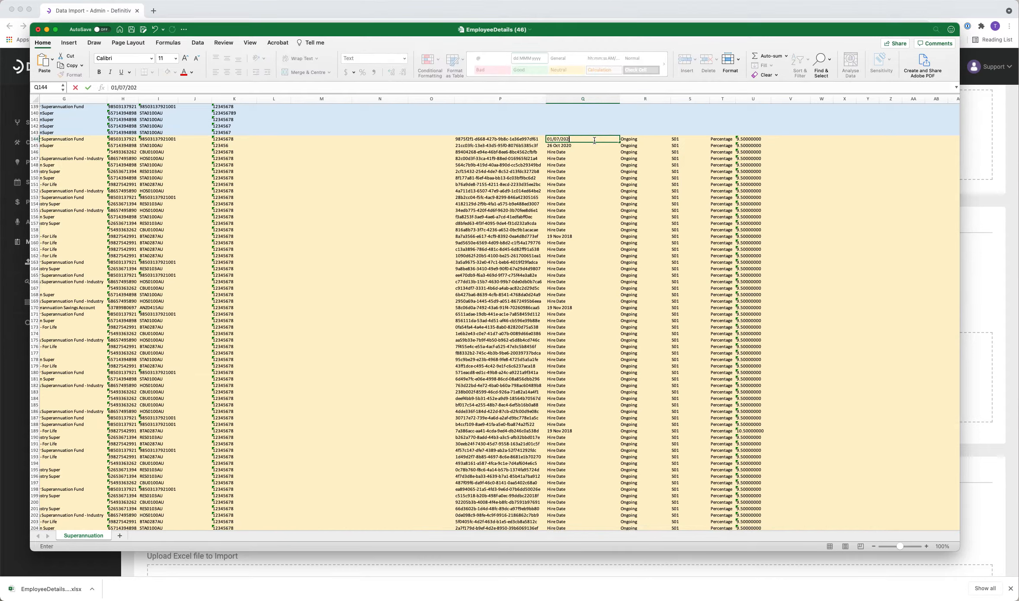
text(1)
key(Return)
Step: Fill the 01/07/2021 Contribution Commencement Date down the gold duplicated rows below row 144
key(Up)
key(super+c)
key(Down)
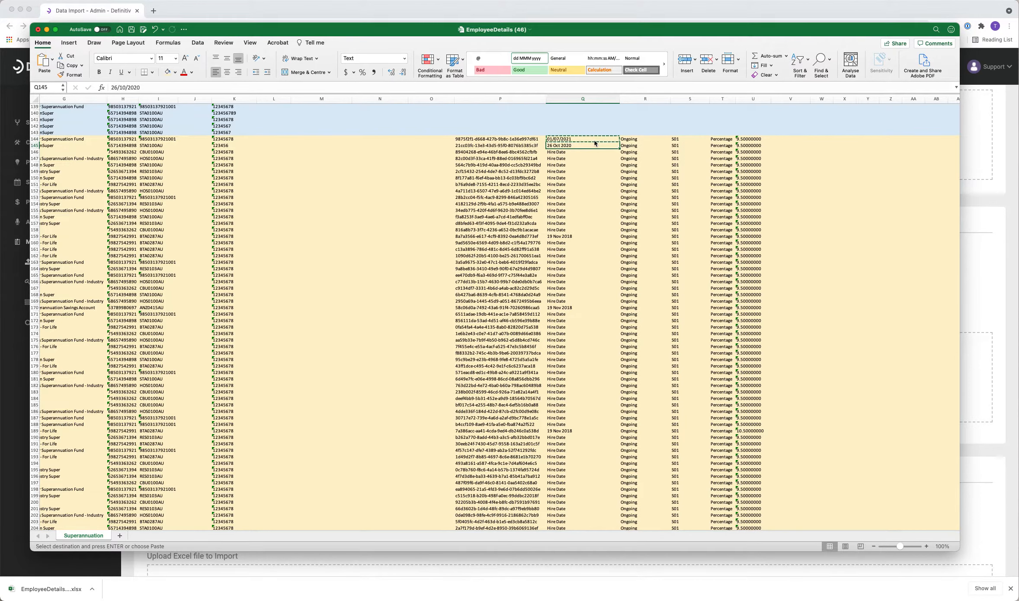
key(super+v)
mouse_move(593, 139)
mouse_down()
mouse_move(583, 150)
mouse_move(592, 145)
mouse_up()
click(586, 139)
double_click(619, 148)
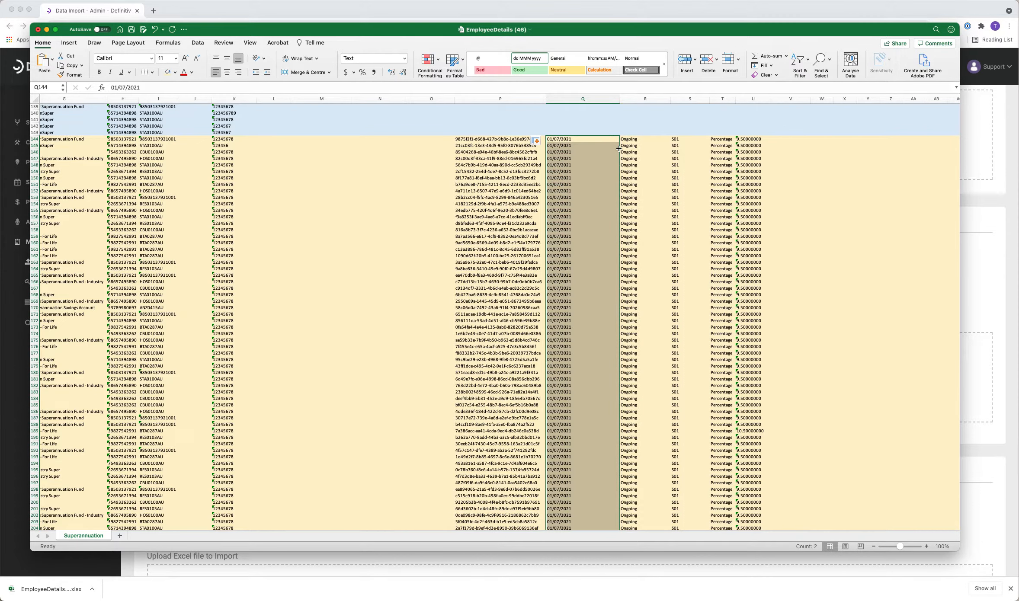
click(595, 268)
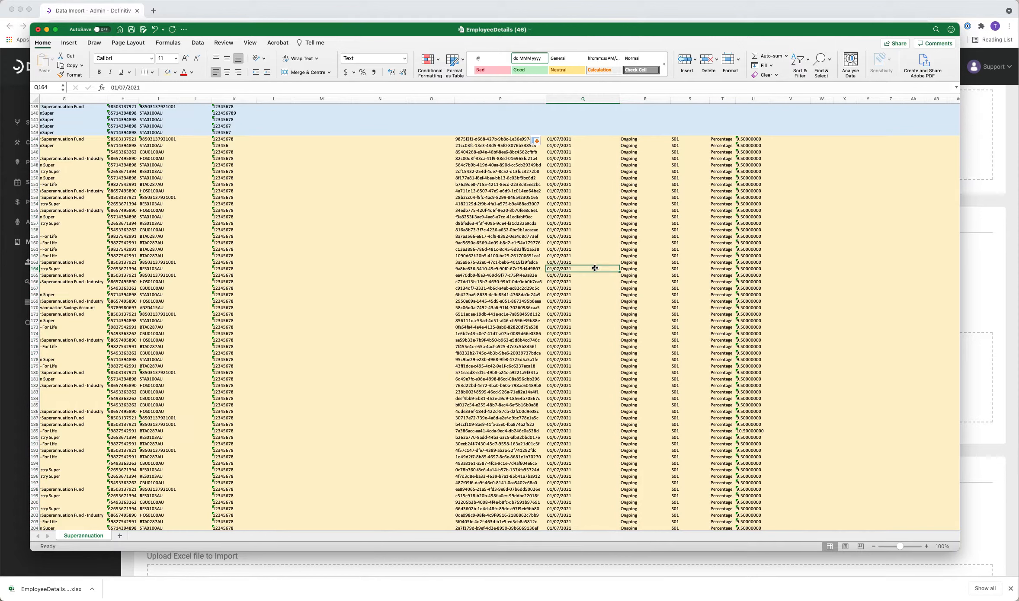
Step: Set the Value in rows 144 and 145, the first two gold duplicated rows, to 10
click(750, 140)
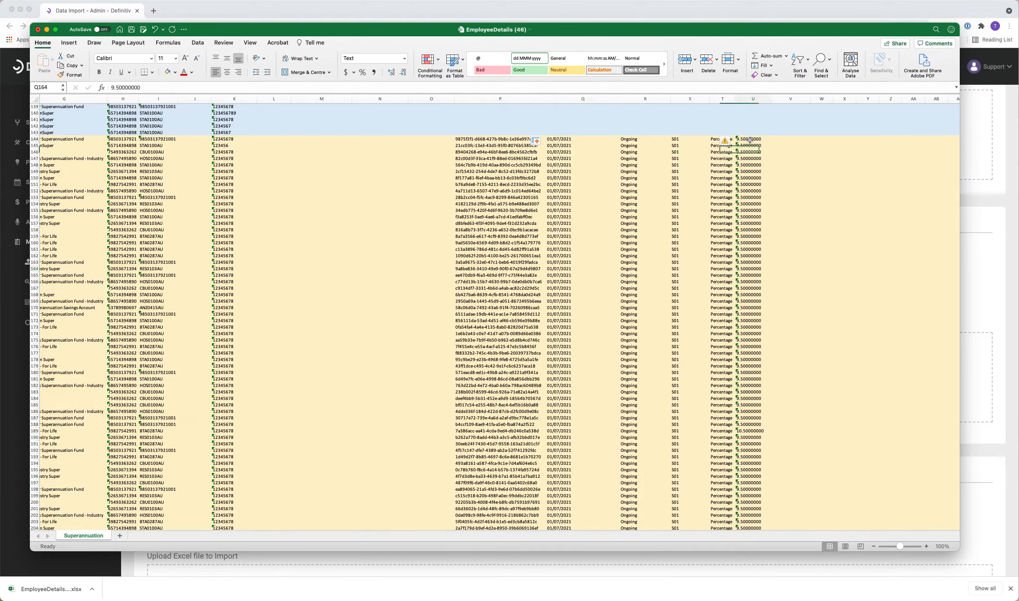
text(10)
key(Return)
text(10)
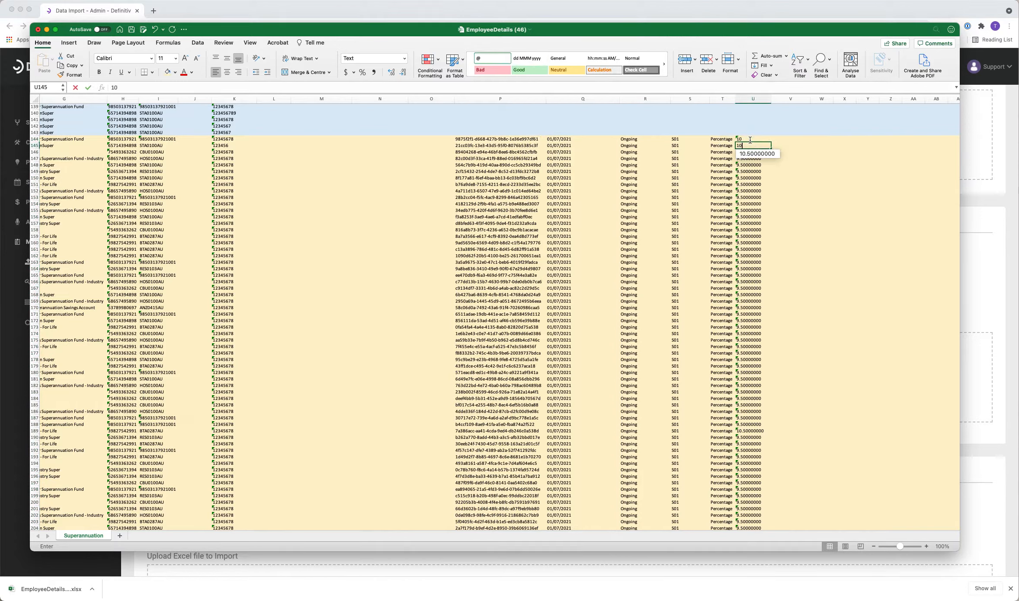
key(Return)
Step: Fill the Value of 10 down the remaining gold duplicated rows to row 250
drag(750, 139, 751, 148)
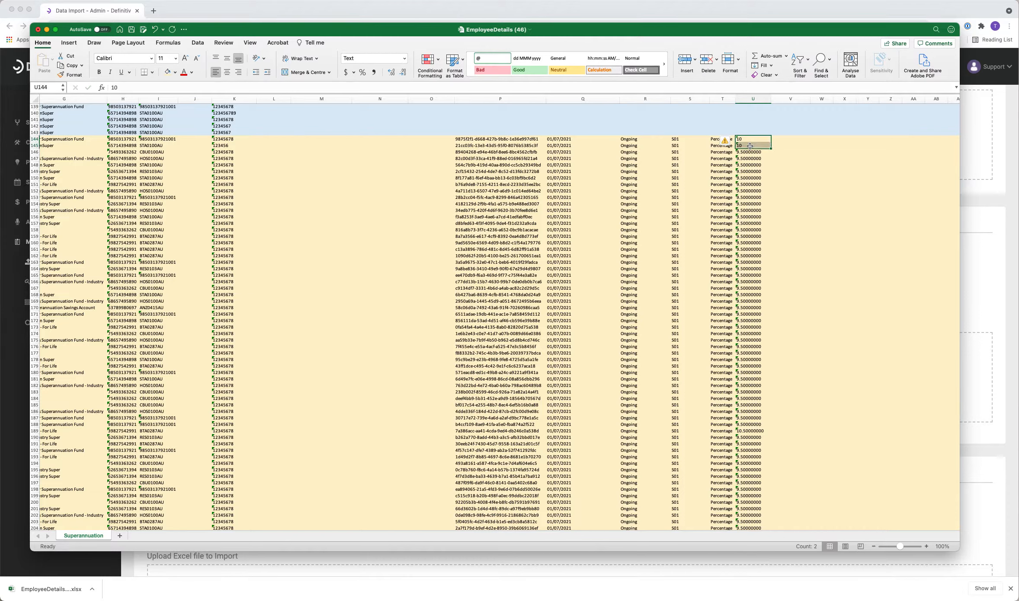
double_click(771, 149)
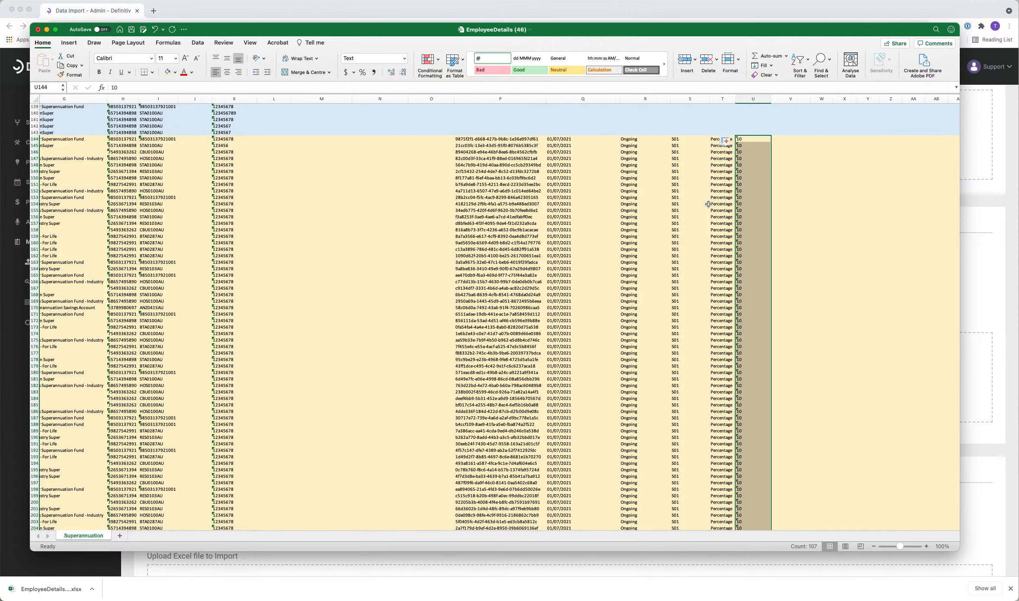
scroll(708, 205, down, 15)
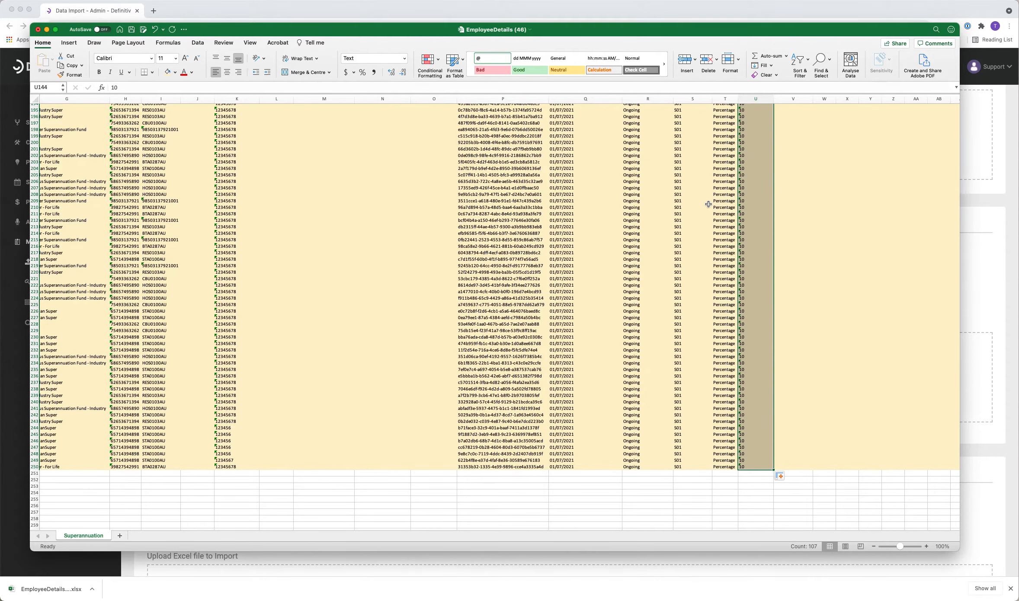
Step: Clear the Contribution Id from the gold duplicated rows 144 to 175
scroll(708, 204, up, 15)
scroll(708, 204, left, 2)
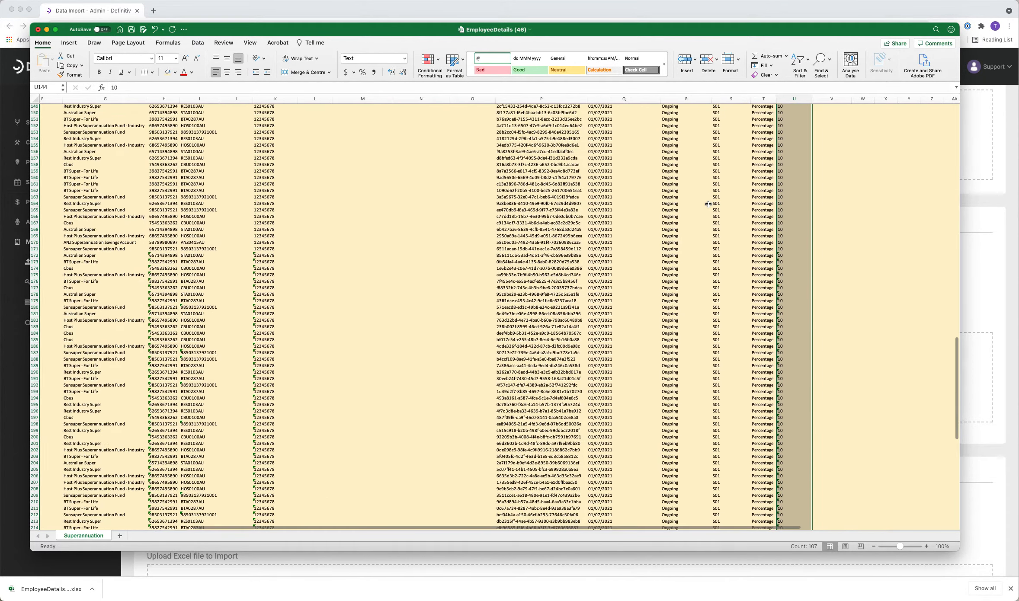
scroll(708, 204, up, 6)
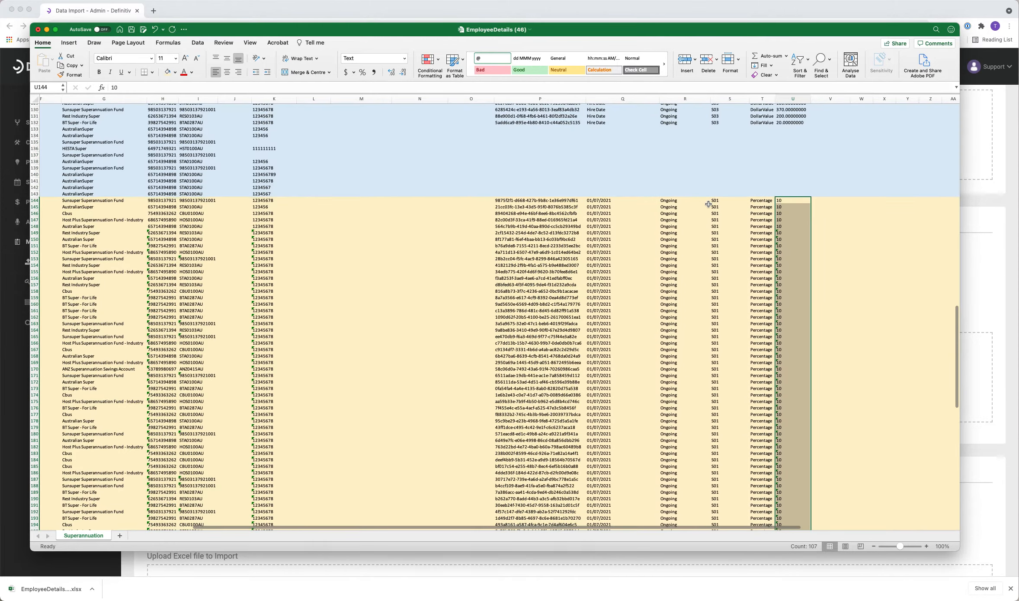
click(545, 201)
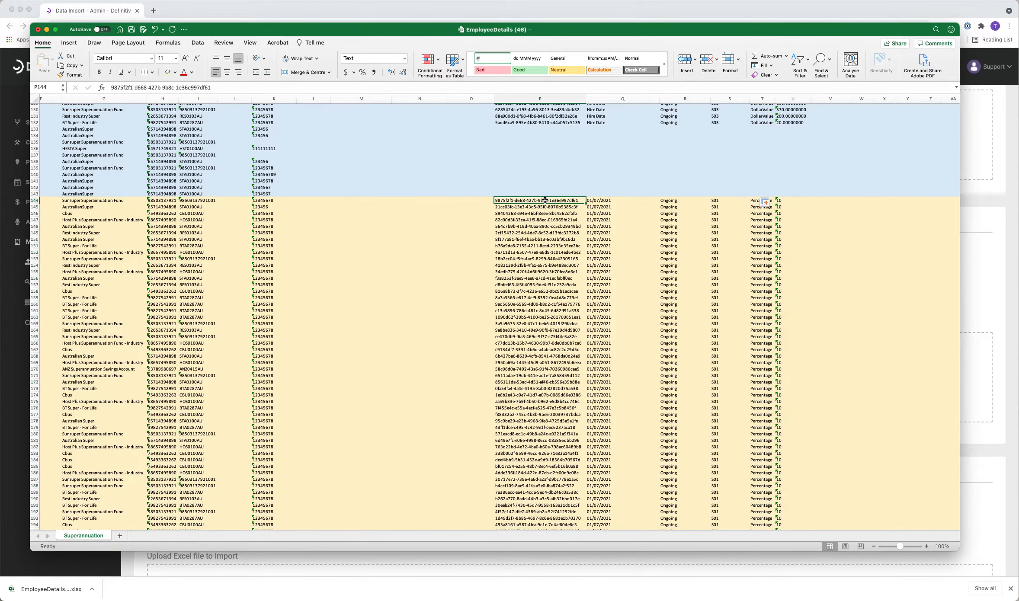
drag(545, 200, 545, 403)
key(Delete)
Step: Clear the Contribution Id from the remaining gold duplicated rows, 176 to 250
scroll(545, 402, down, 10)
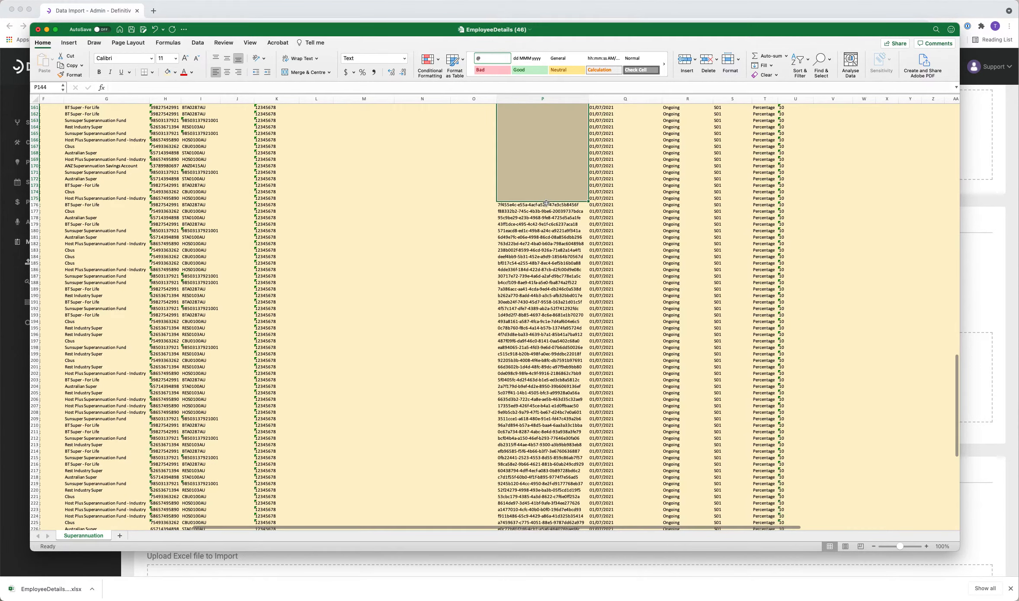
drag(545, 204, 545, 453)
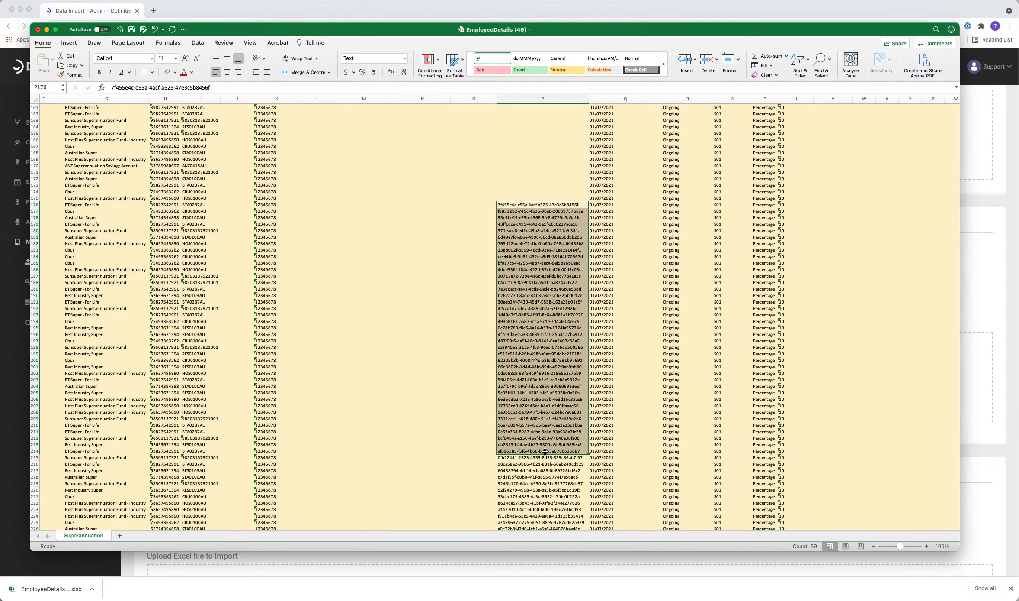
key(Delete)
scroll(545, 432, down, 10)
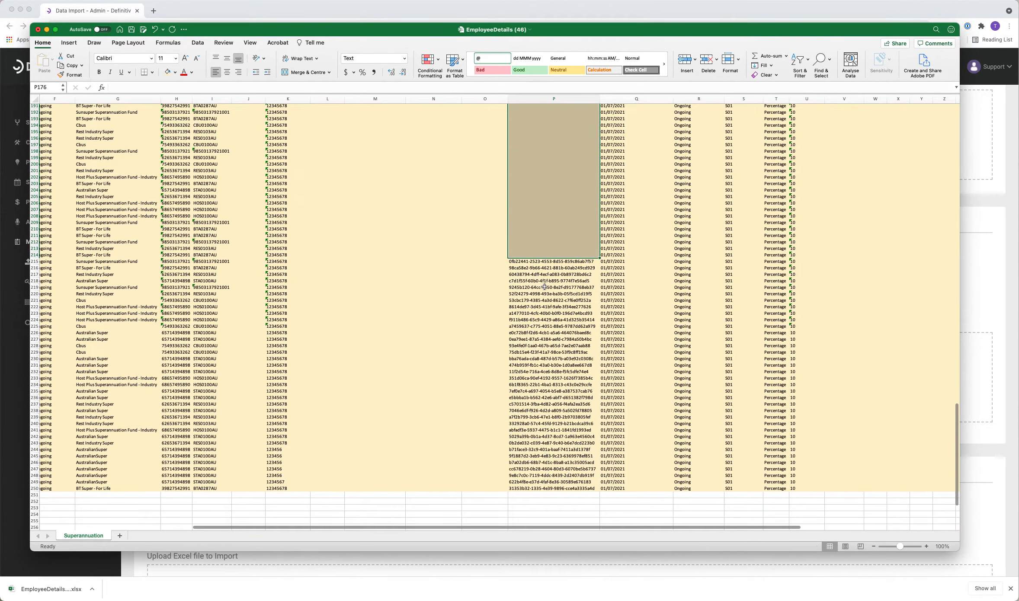
drag(554, 261, 554, 492)
key(Delete)
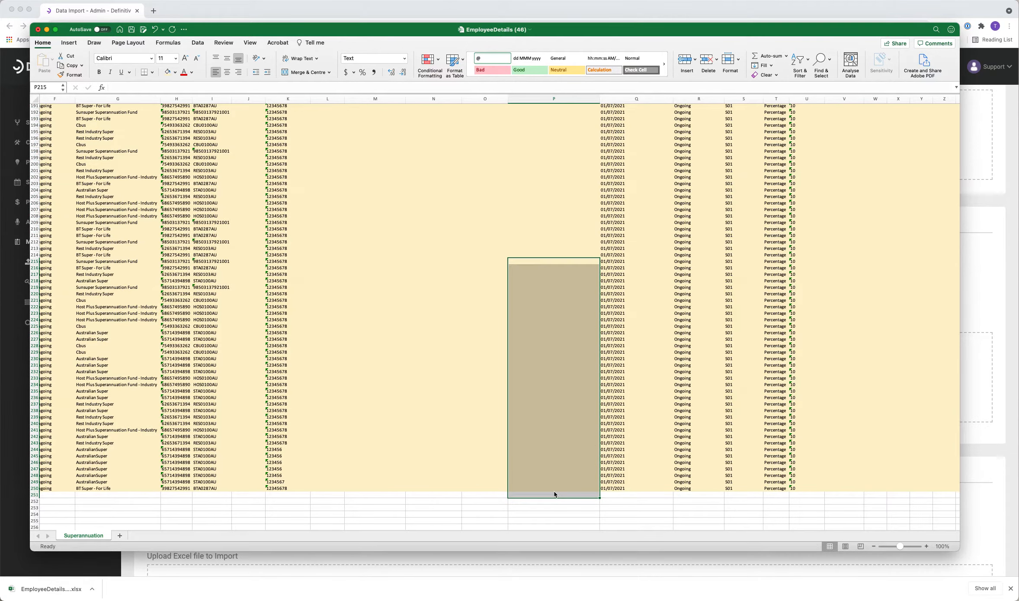
click(537, 425)
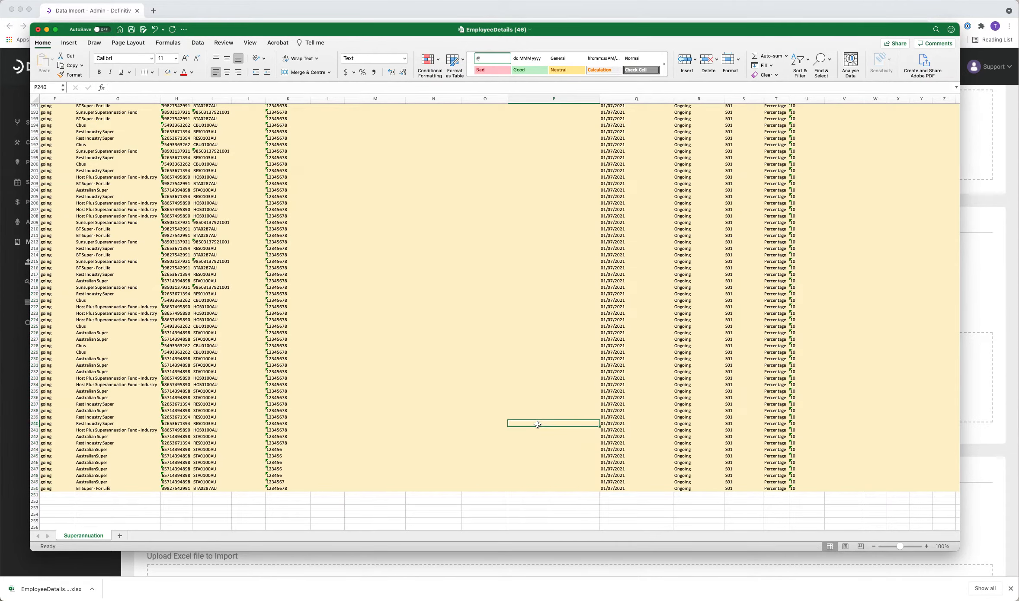
Step: Review the contribution dates, types and values of the orange and uncoloured original rows from the start of the sheet
scroll(537, 425, left, 10)
scroll(537, 425, up, 20)
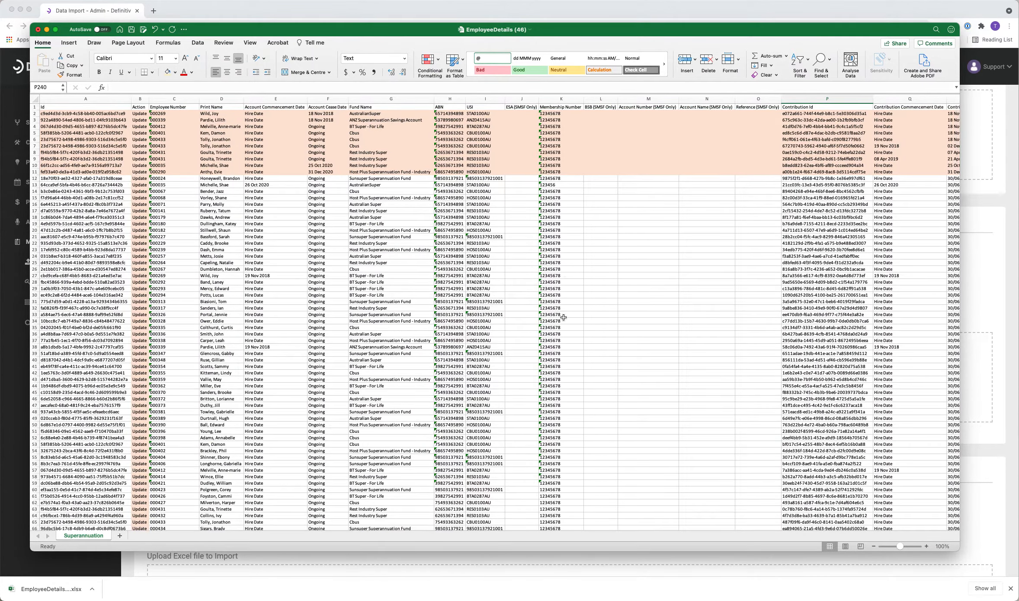
scroll(562, 316, right, 5)
scroll(563, 318, left, 5)
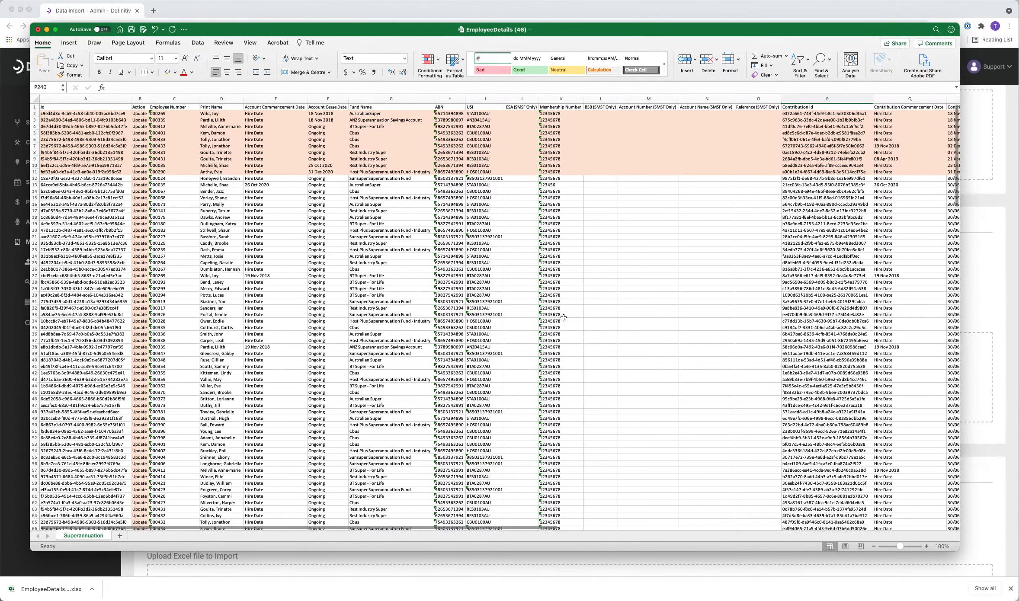
scroll(563, 317, down, 5)
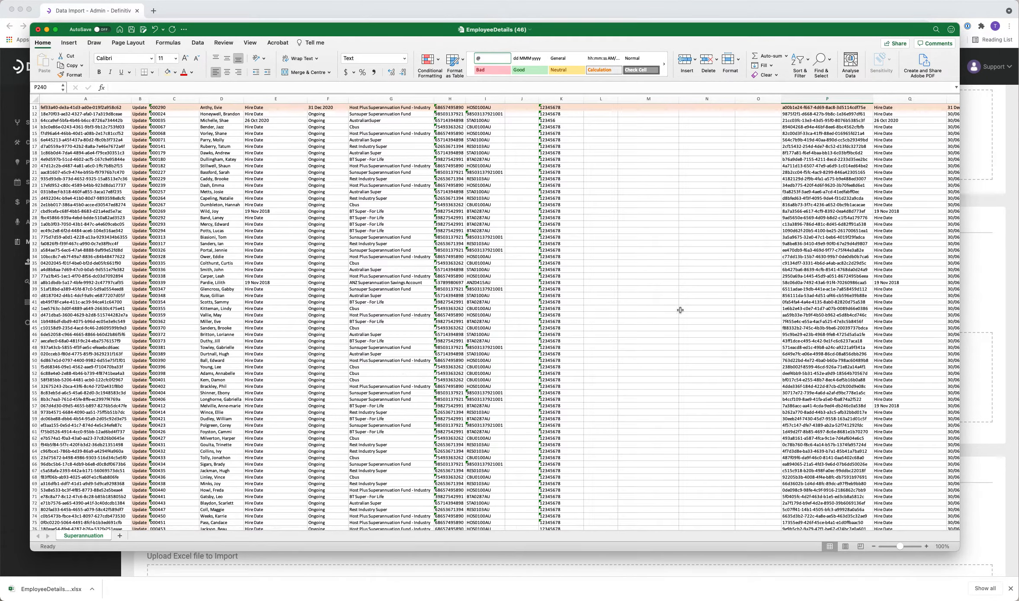
scroll(679, 310, right, 5)
scroll(679, 309, up, 1)
scroll(679, 309, right, 2)
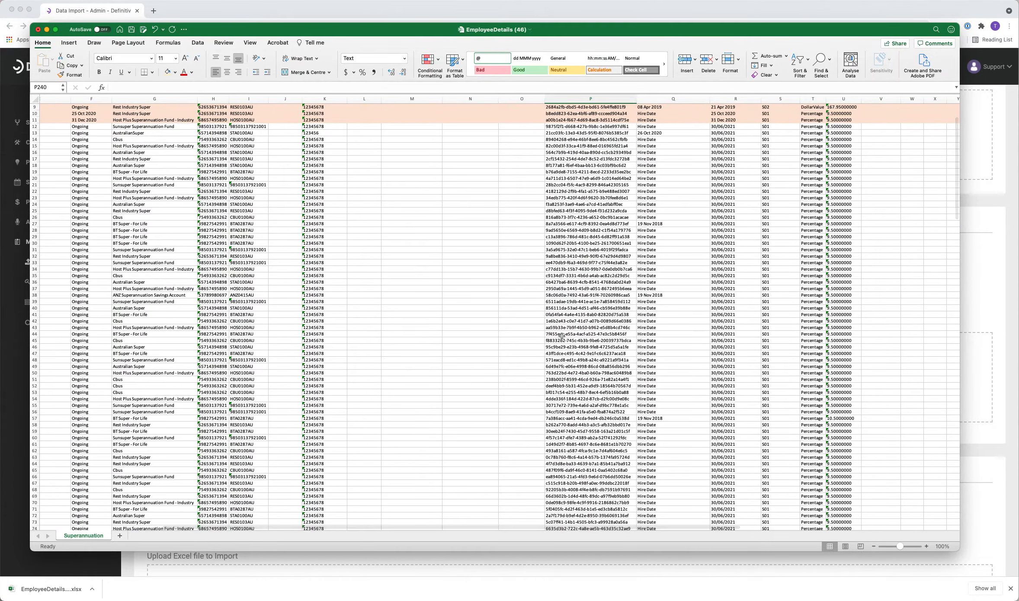
scroll(369, 367, down, 20)
scroll(369, 367, left, 1)
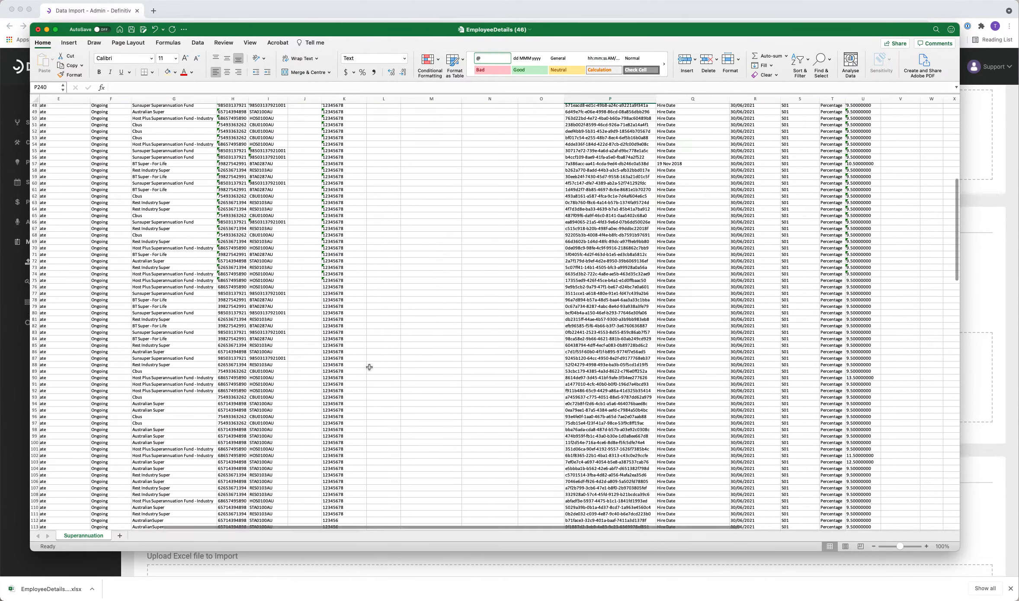
scroll(369, 367, down, 6)
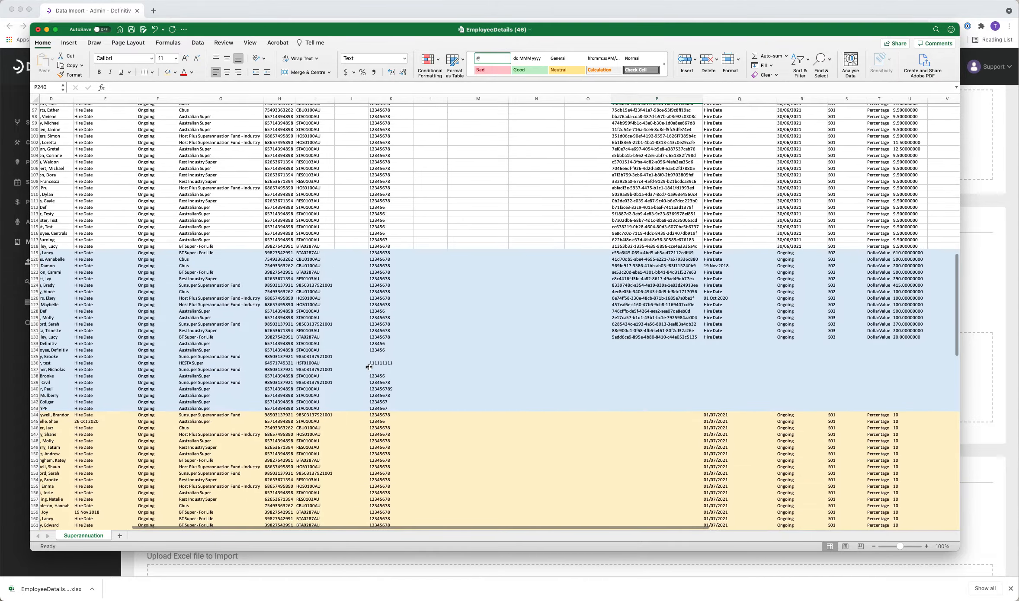
Step: Compare the blue rows with the gold duplicated rows, checking account details, contribution dates, types and values
scroll(369, 367, left, 4)
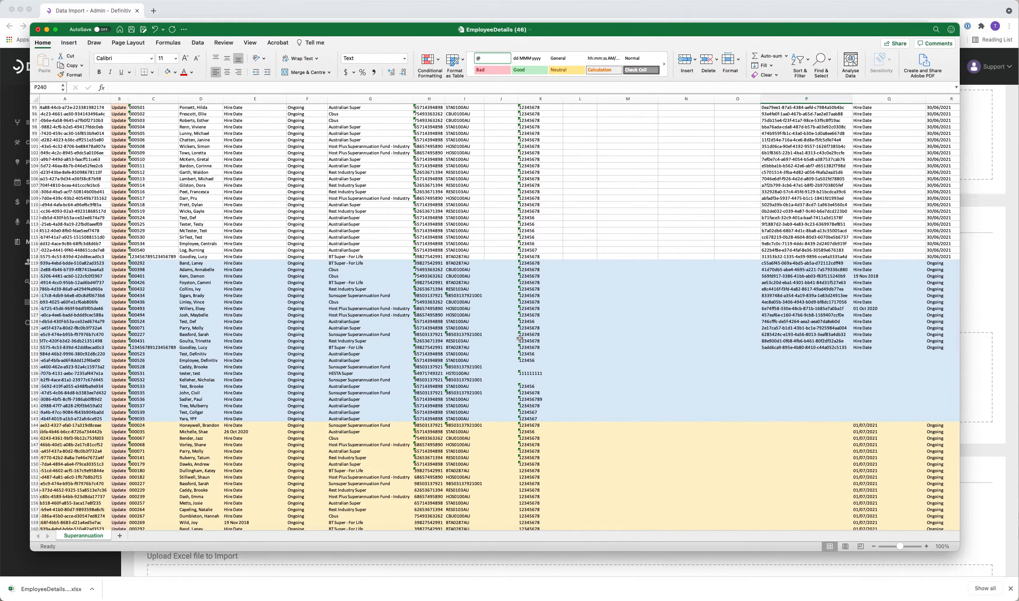
scroll(519, 339, right, 5)
scroll(519, 339, up, 1)
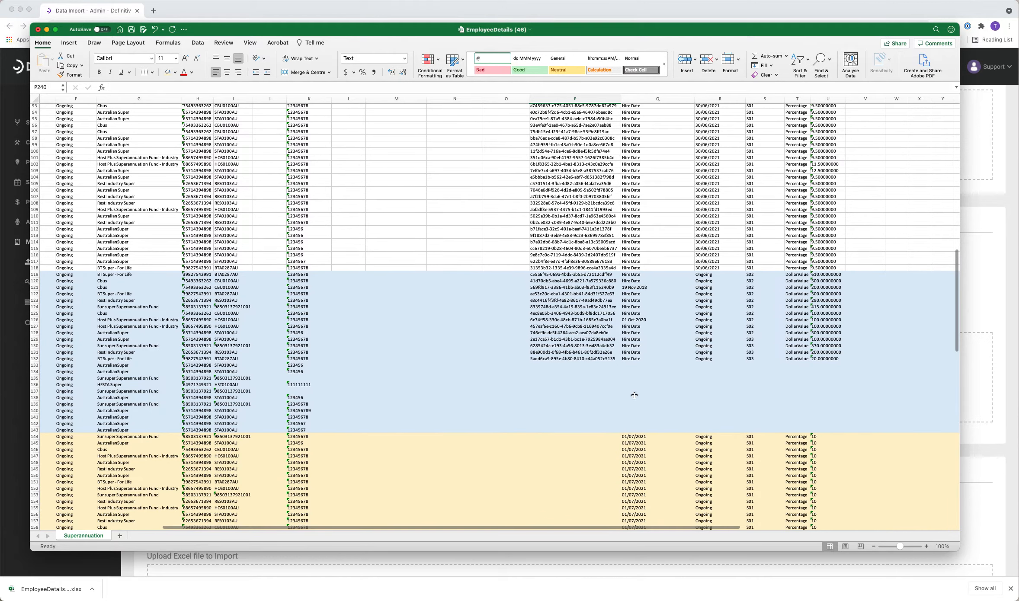
scroll(491, 363, left, 1)
scroll(491, 364, left, 4)
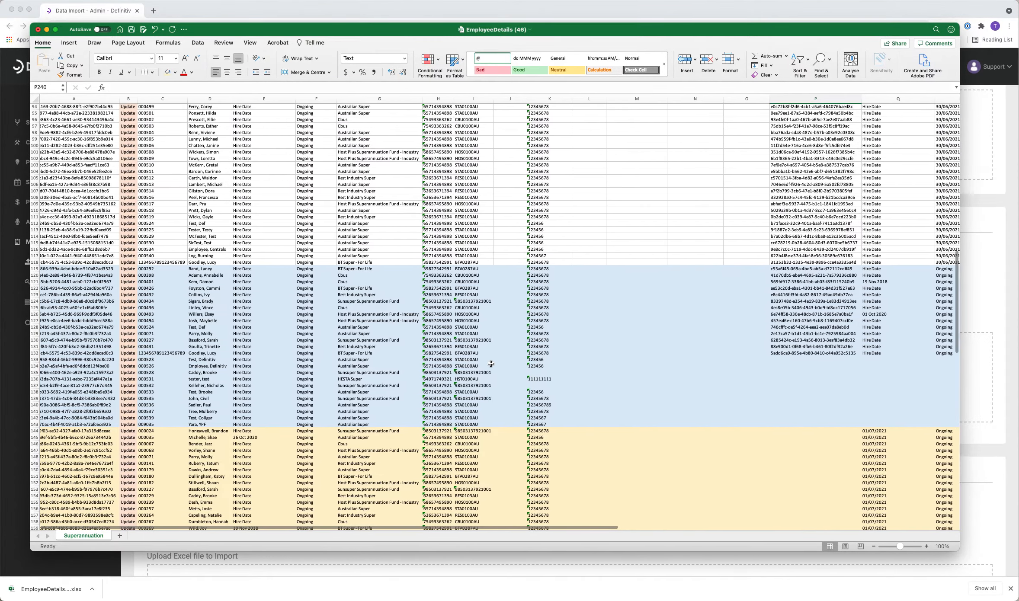
scroll(491, 363, down, 7)
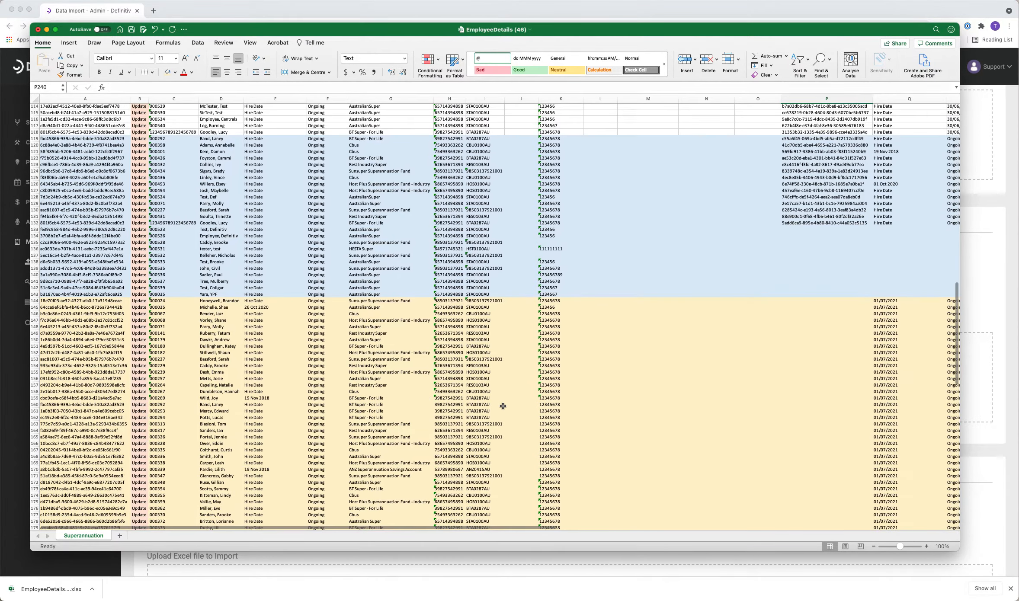
scroll(504, 411, down, 5)
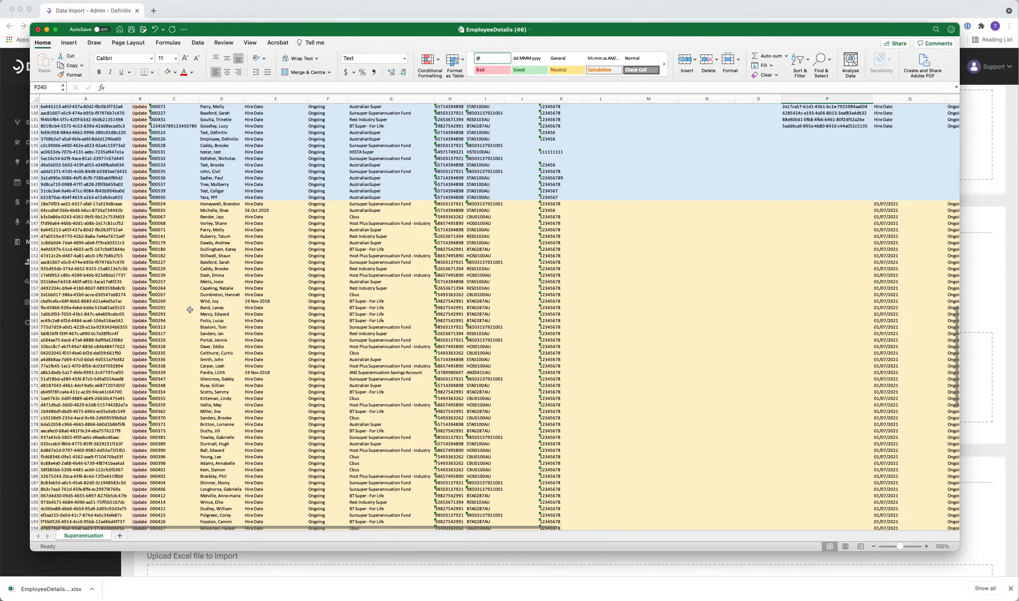
scroll(659, 371, right, 1)
scroll(659, 370, right, 3)
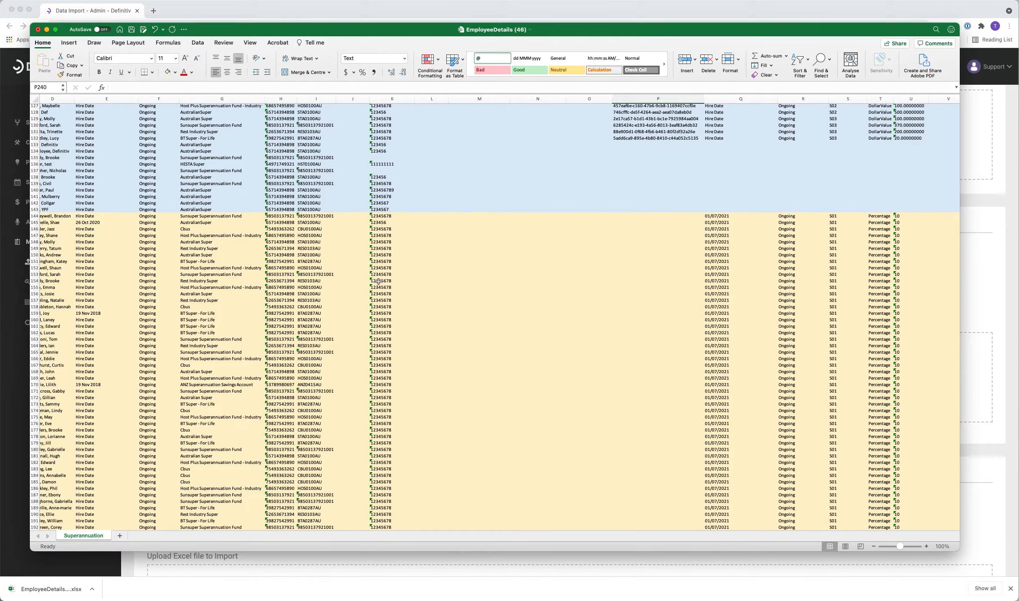
Step: Return to the start of the sheet and save the workbook
scroll(330, 269, up, 20)
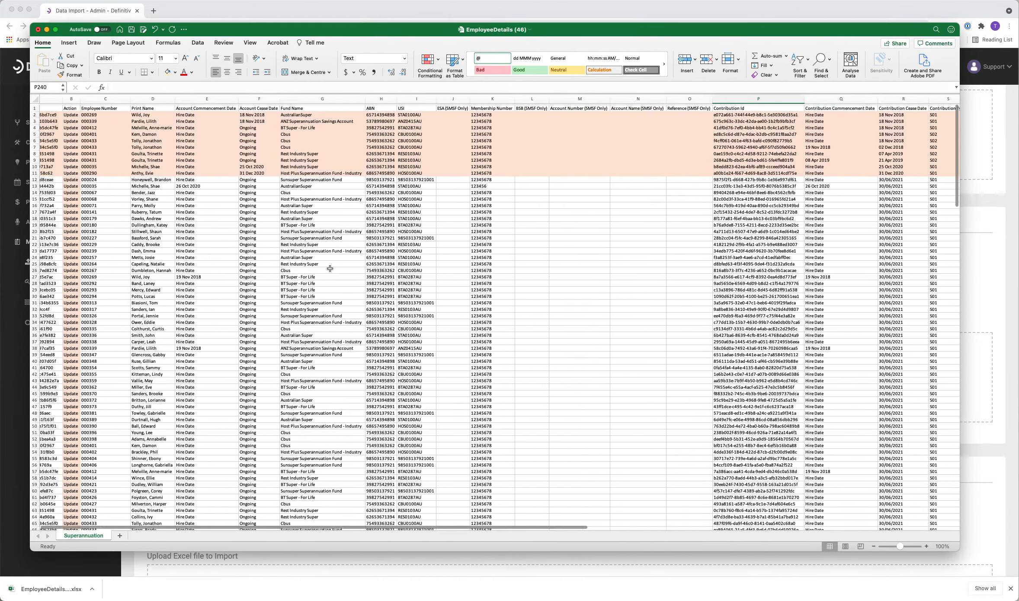
scroll(330, 268, left, 3)
click(132, 30)
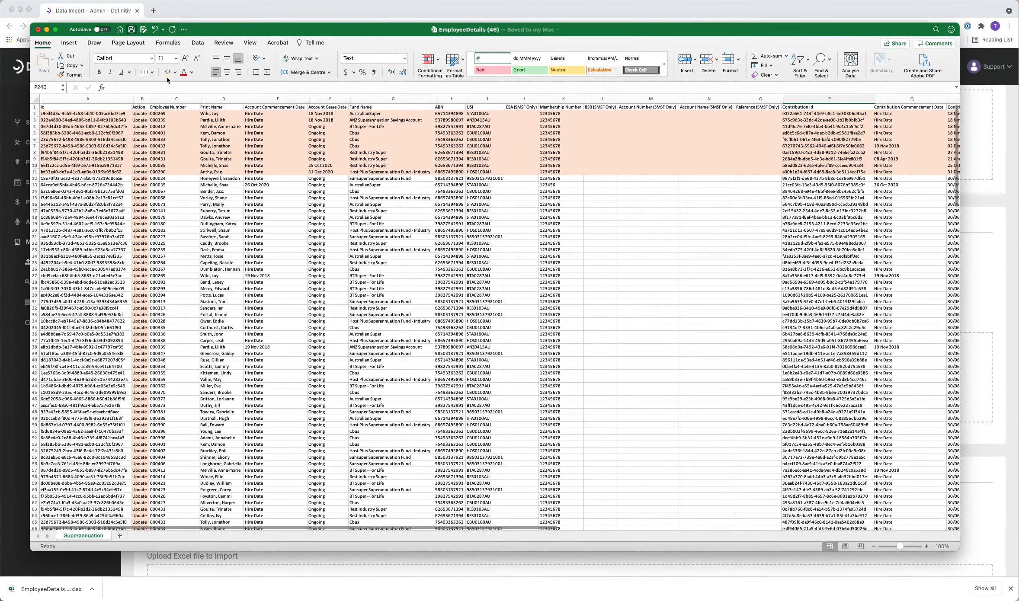
Step: Start a custom sort of the whole sheet and set its first level to Employee Number
click(35, 99)
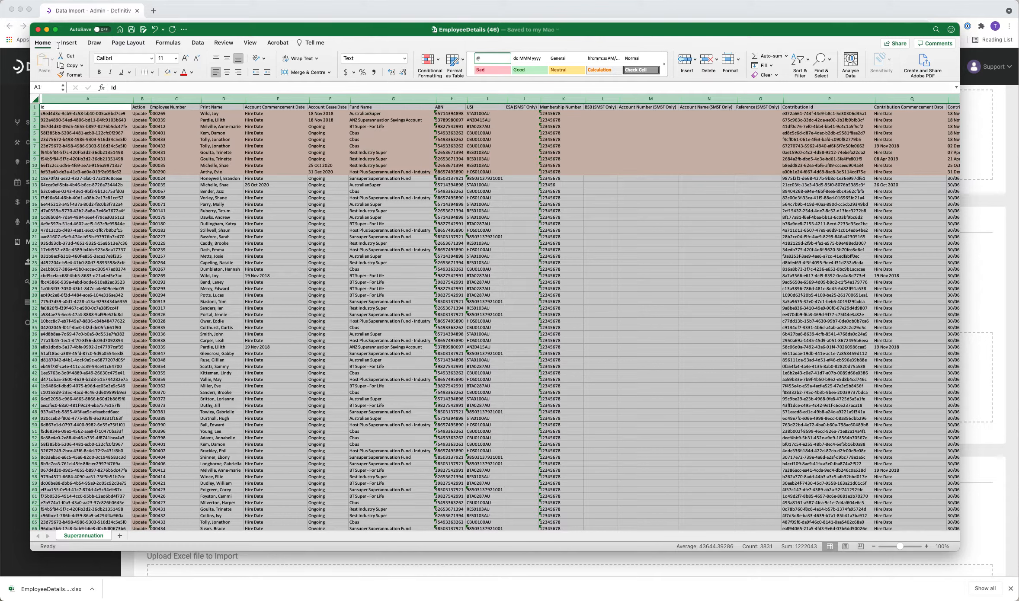
click(194, 42)
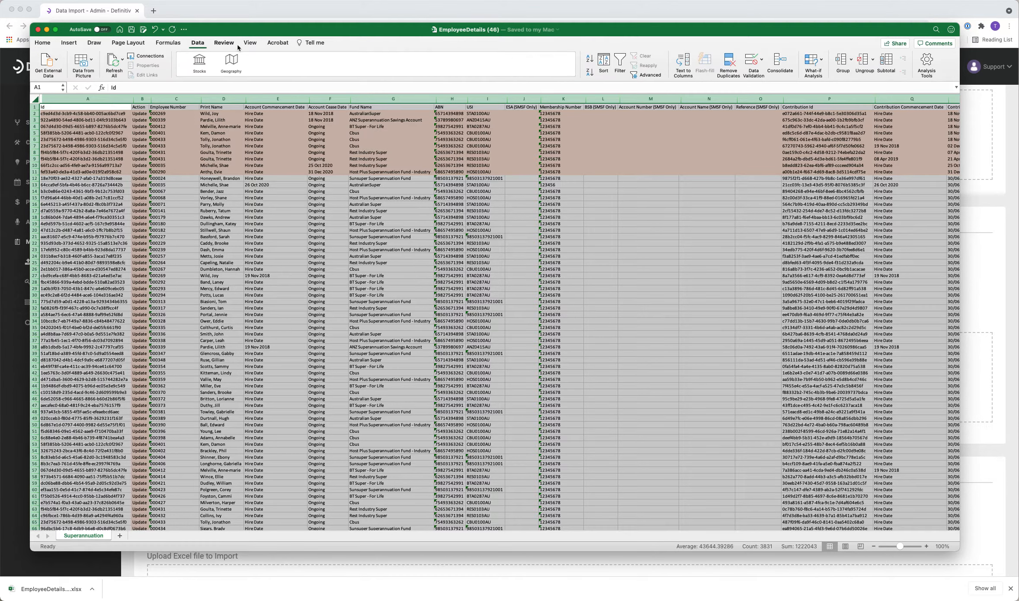
click(603, 63)
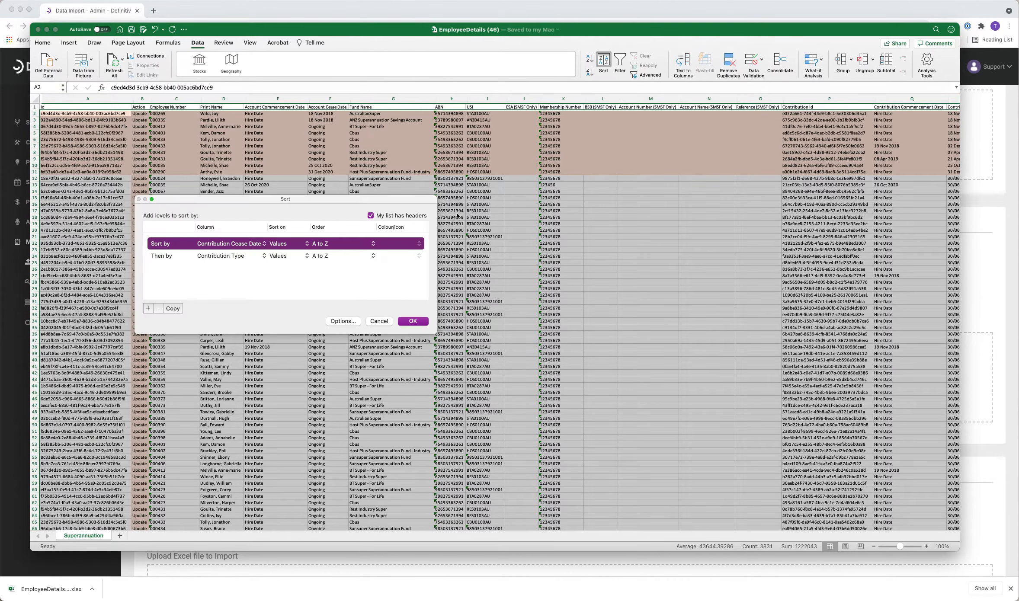
click(226, 244)
key(Up)
key(Up)
key(Up)
key(Up)
key(Up)
key(Up)
key(Up)
key(Up)
key(Up)
key(Up)
key(Up)
key(Up)
key(Up)
key(Up)
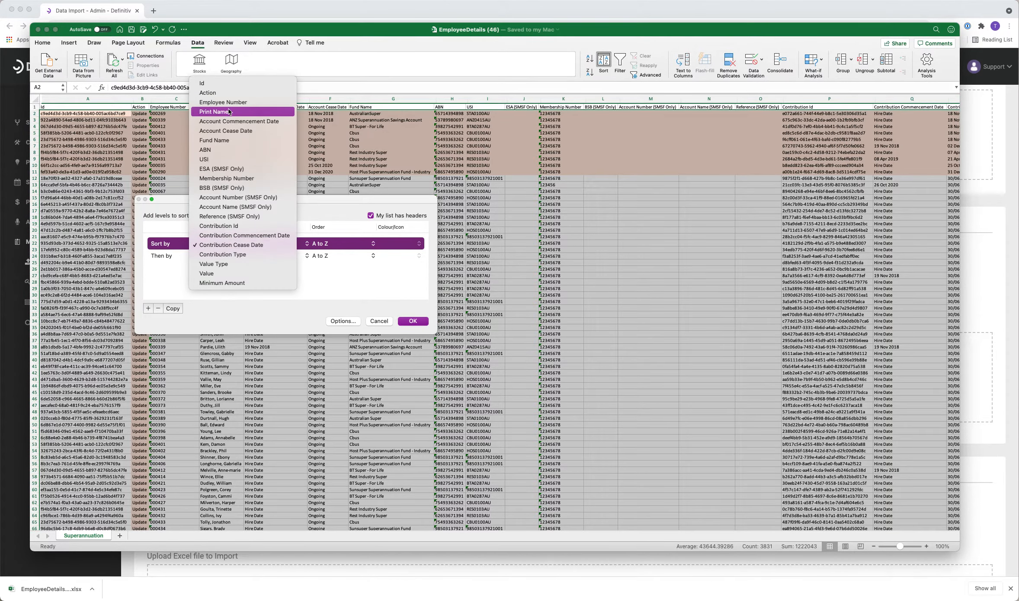
key(Return)
Step: Set the second sort level to Id and add a third level by Contribution Type
click(222, 257)
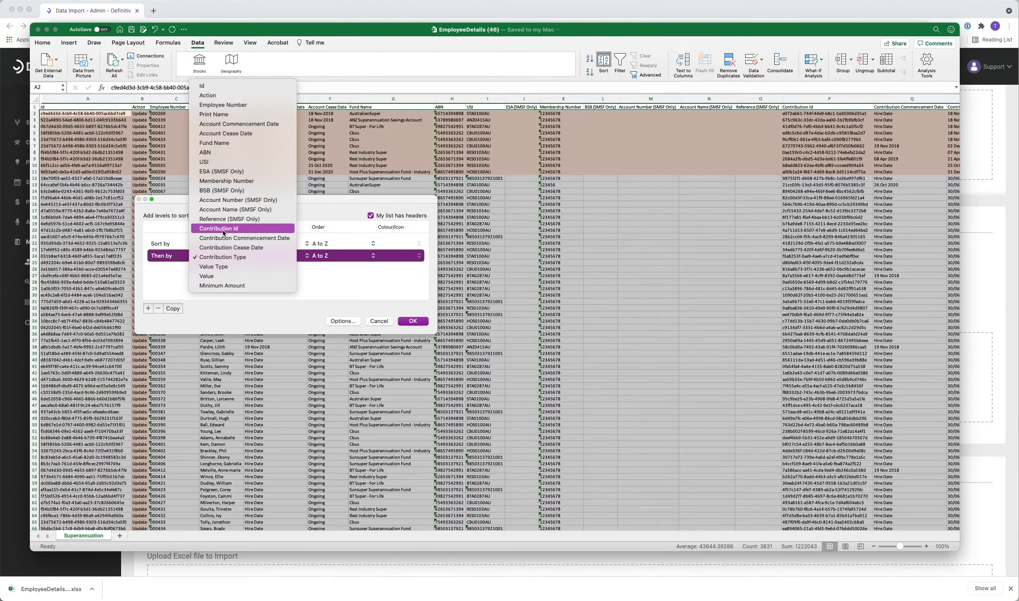
click(222, 86)
click(148, 308)
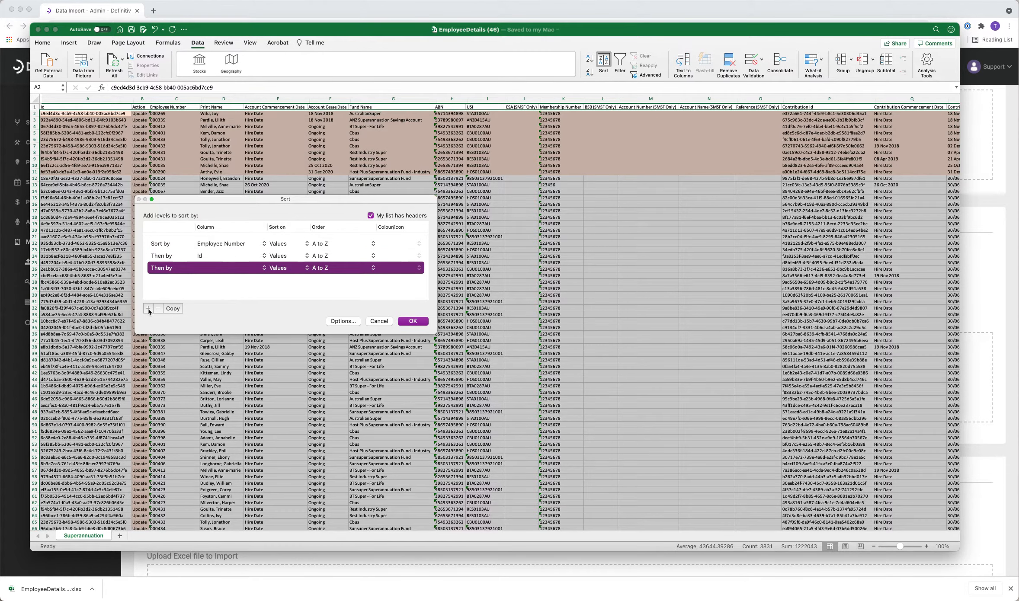
click(218, 268)
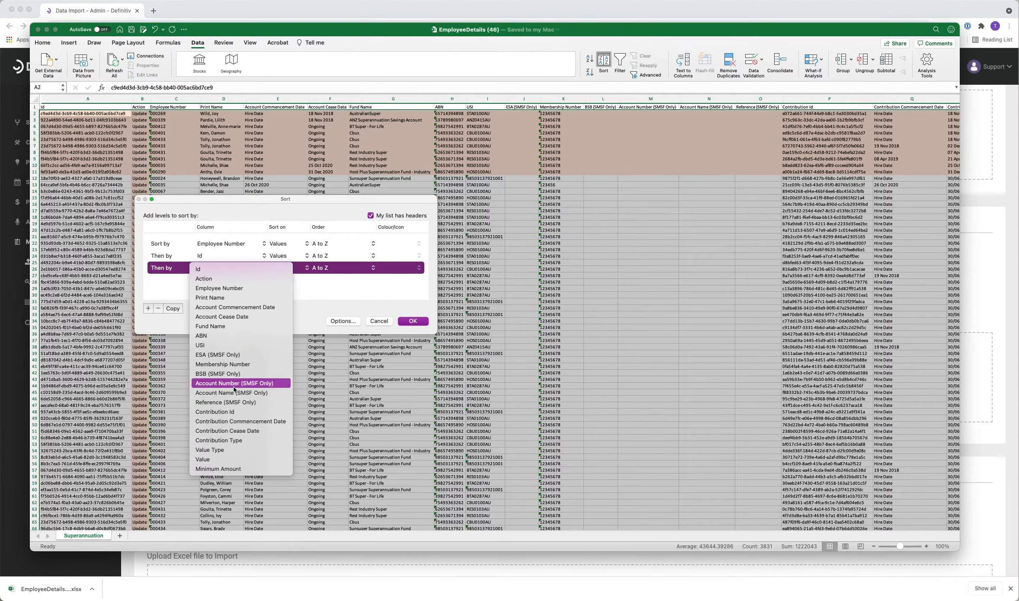
click(235, 441)
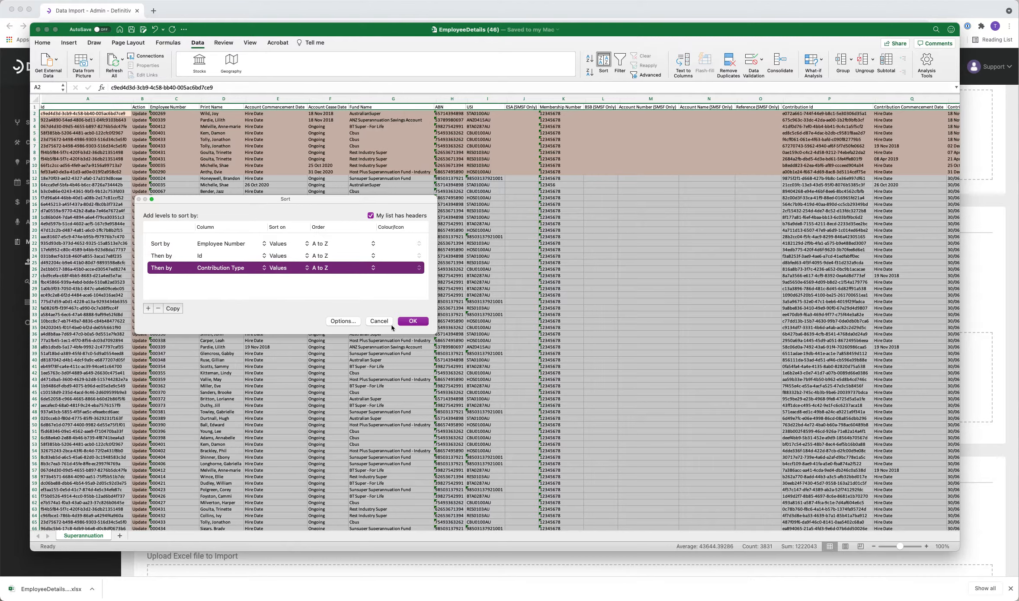
Step: Apply the custom sort by Employee Number, Id and Contribution Type, and save the workbook
click(412, 321)
click(342, 344)
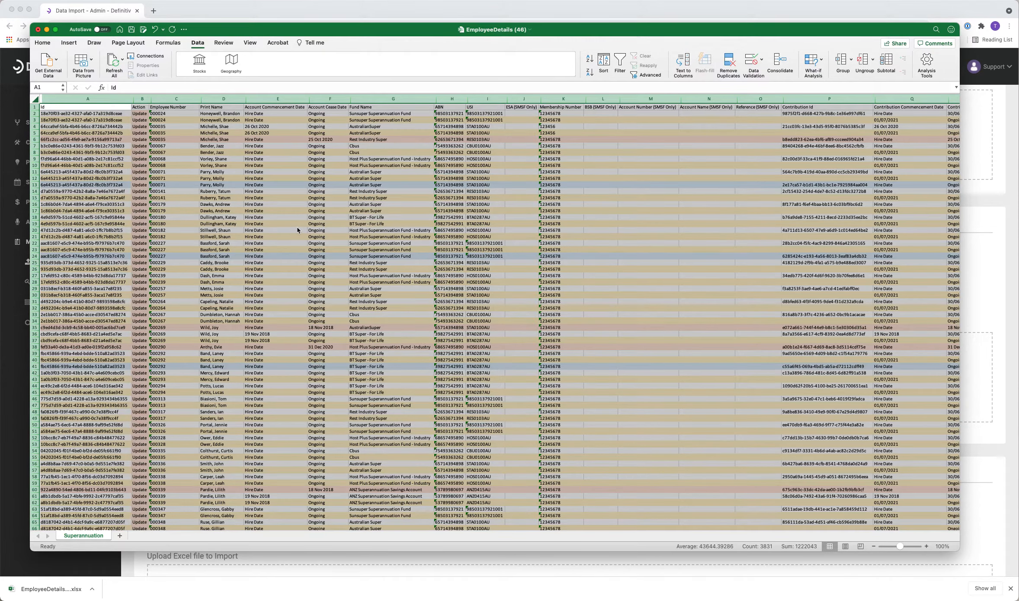
click(297, 229)
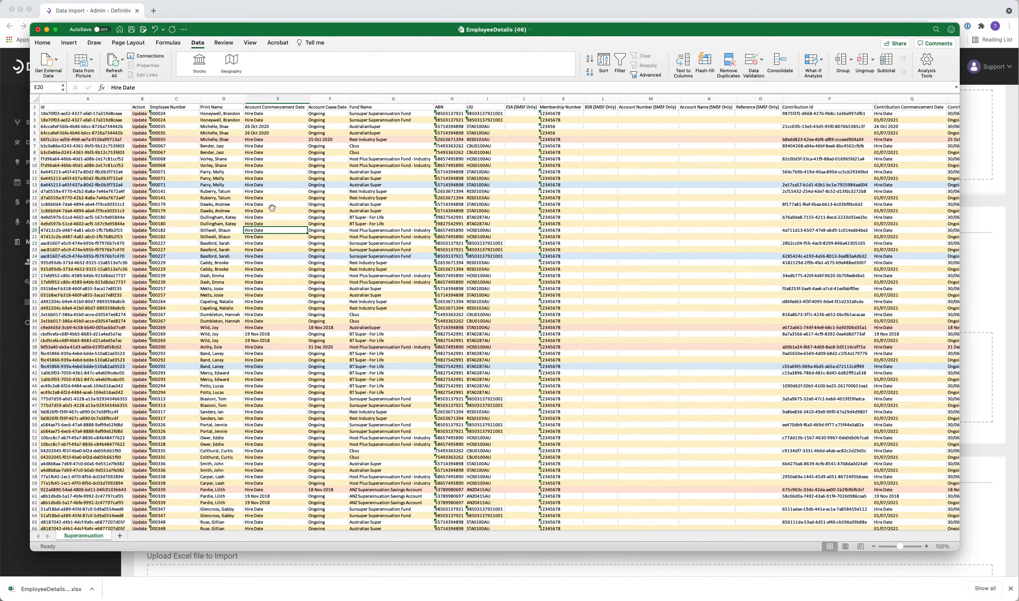
click(132, 29)
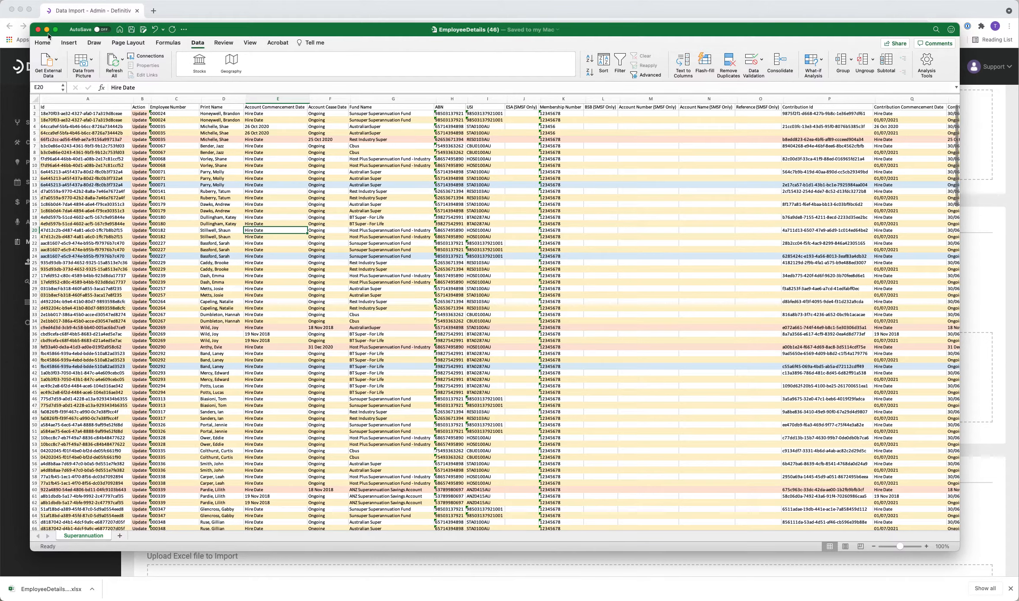
Step: Close the workbook and upload EmployeeDetails (46).xlsx to Employee Data Import in Definitiv, agreeing to proceed with the changes
click(38, 29)
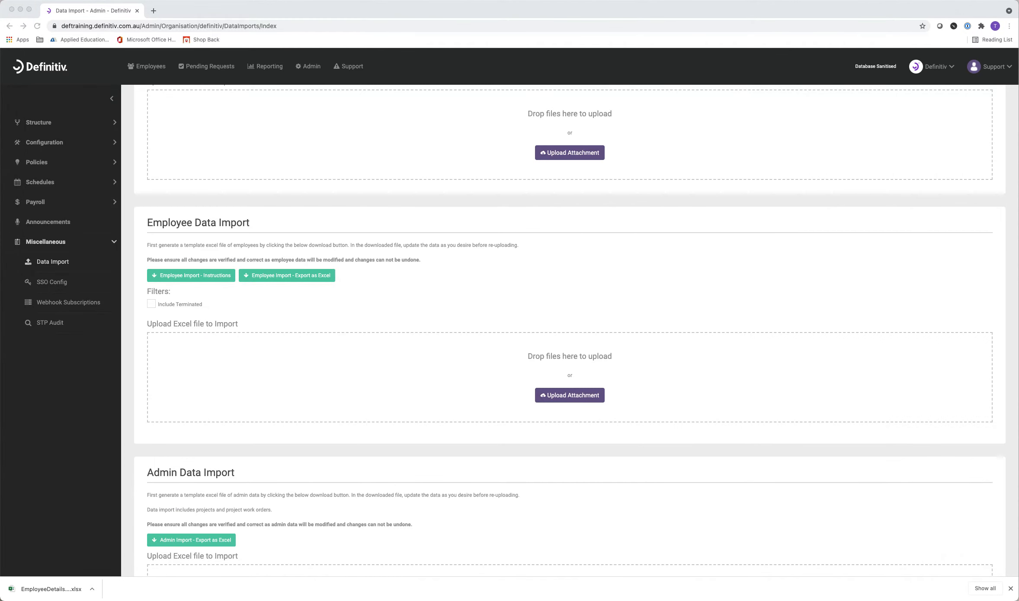
drag(116, 349, 480, 376)
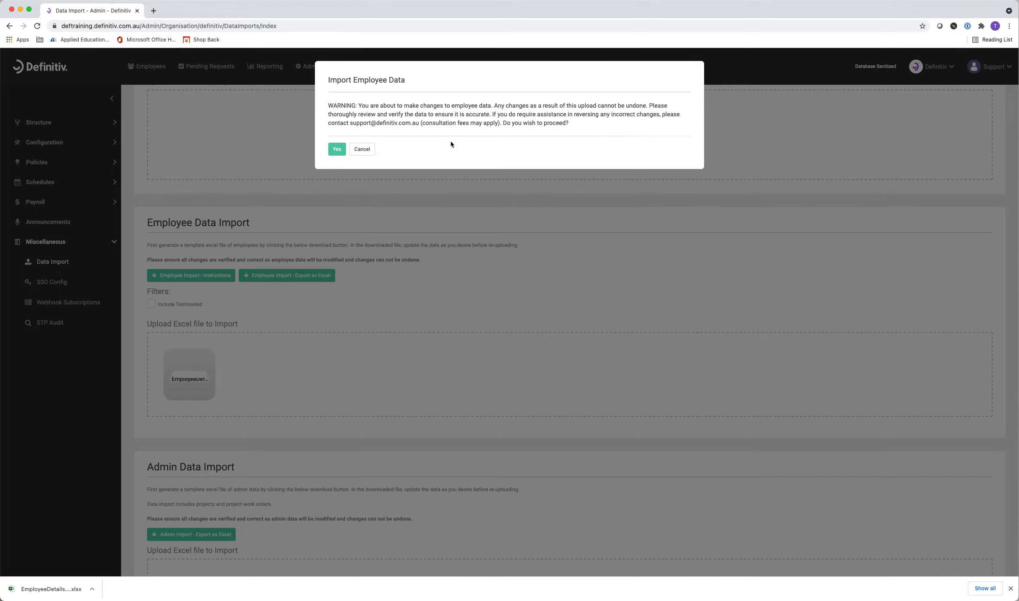
click(336, 149)
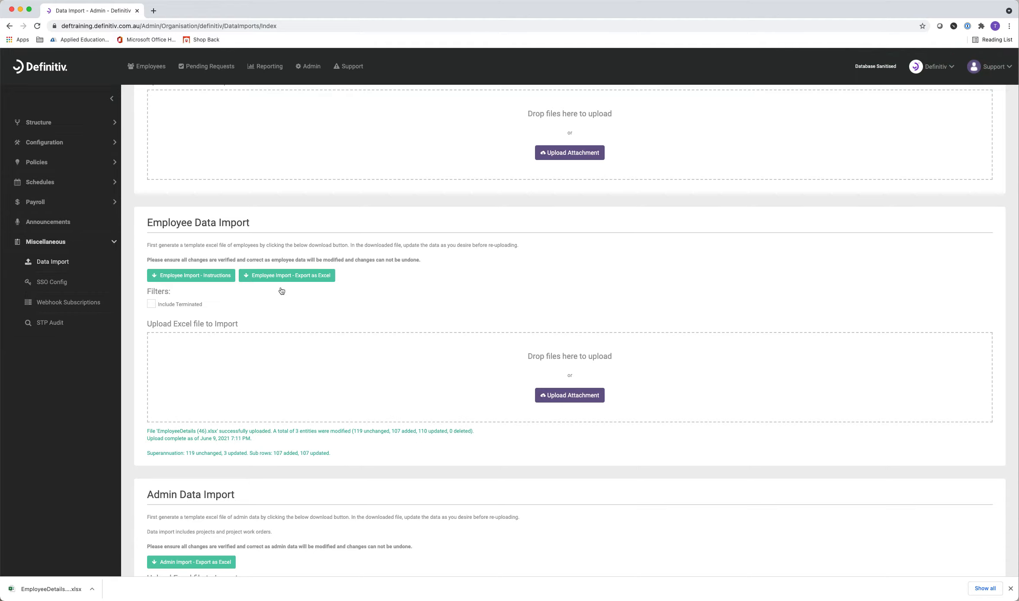
Step: Open the employee area in a new browser tab, show the Team Listing, and open the first two employees' records in separate tabs
super+click(149, 67)
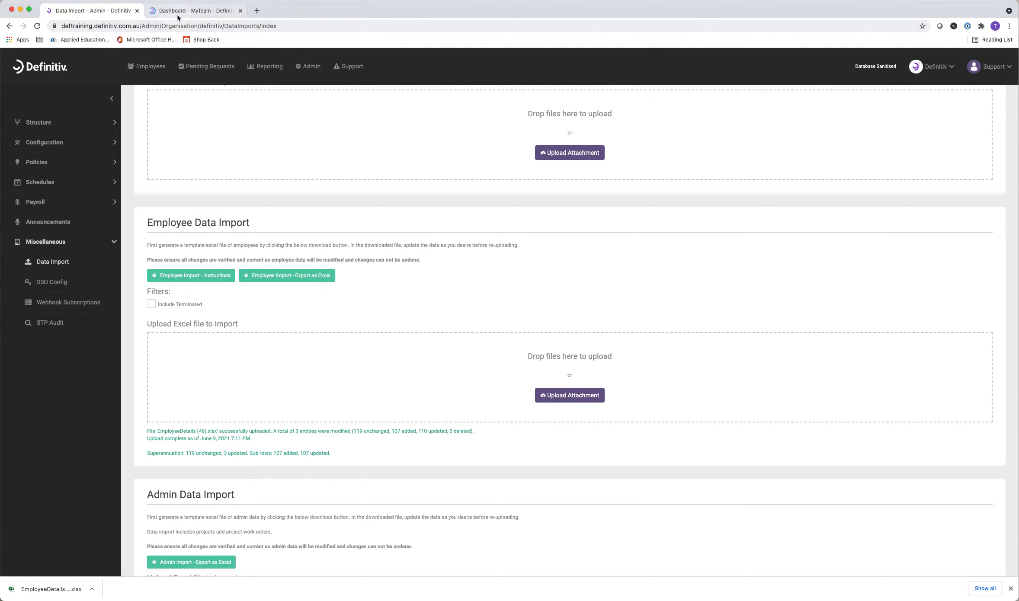
click(178, 16)
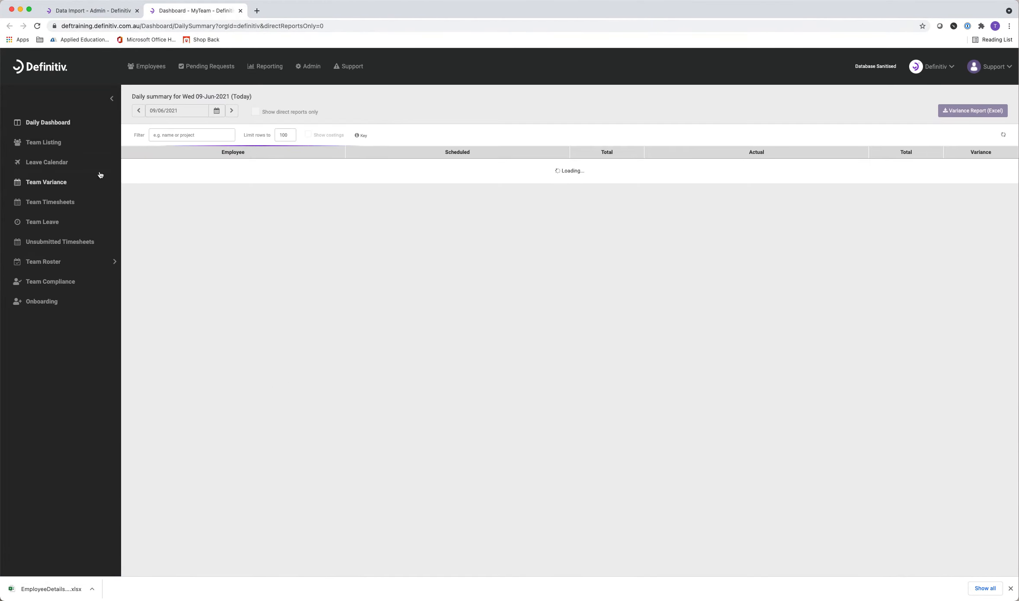
click(53, 142)
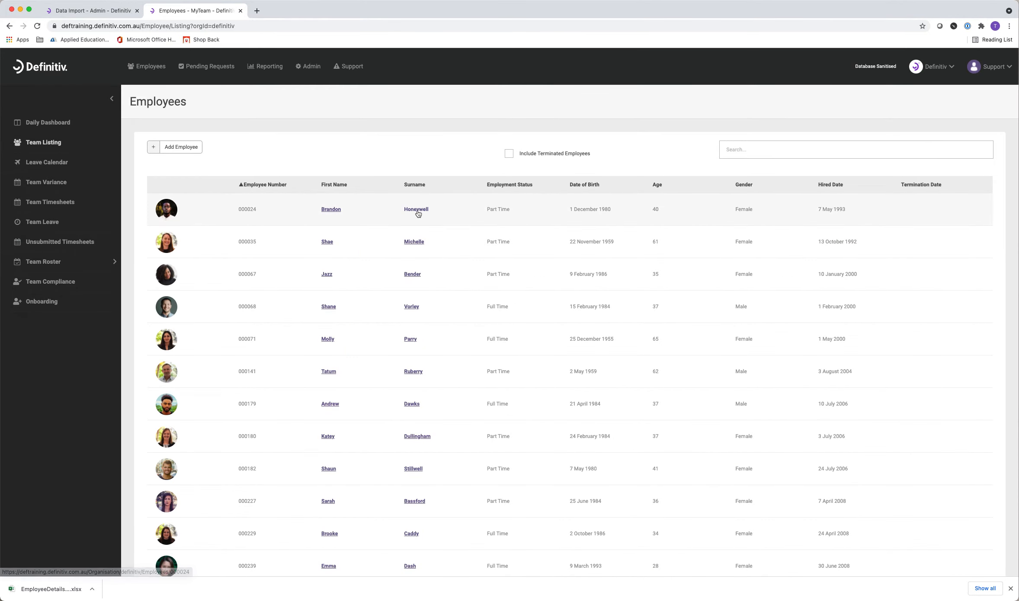
super+click(418, 213)
super+click(415, 243)
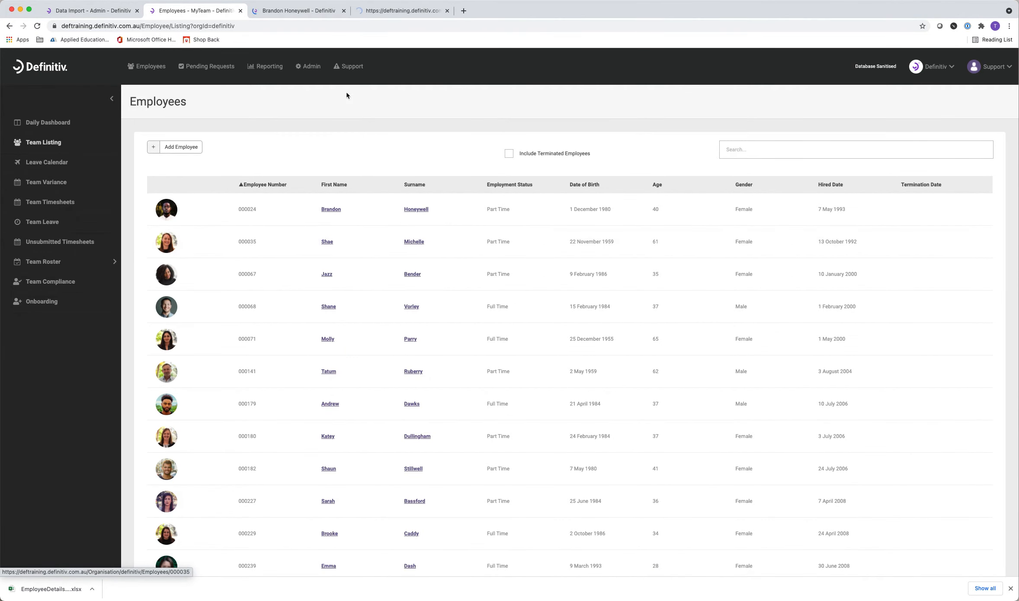
Step: View the superannuation details of the first listed employee and show all contributions, including non-current ones
click(298, 10)
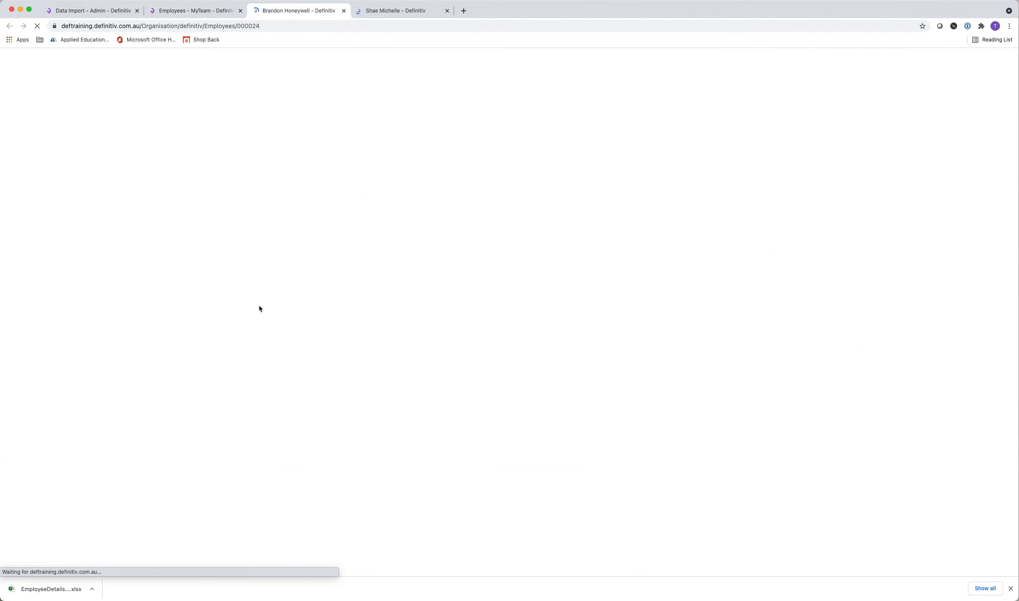
click(75, 216)
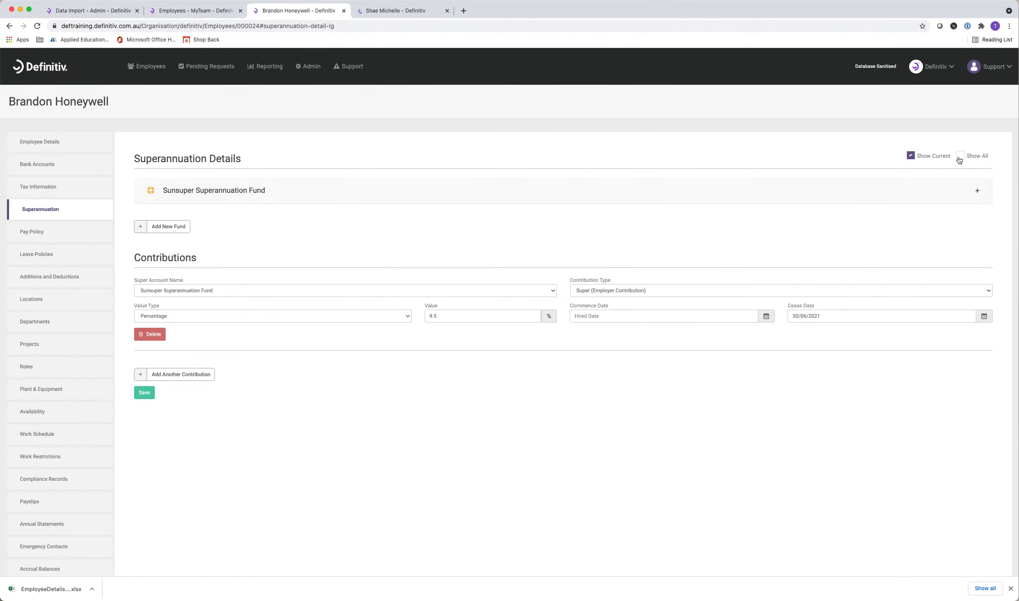
click(960, 156)
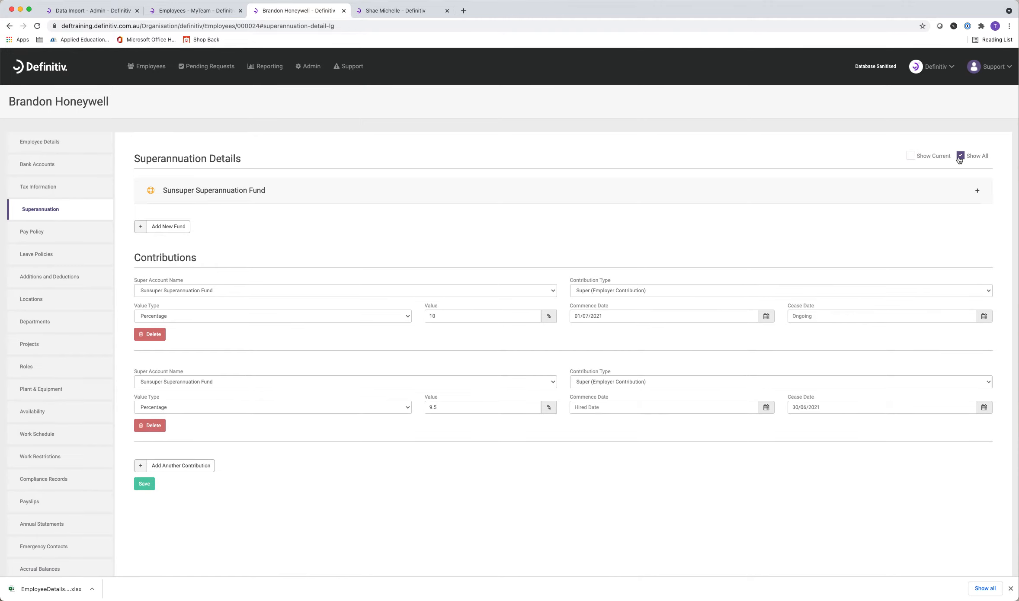